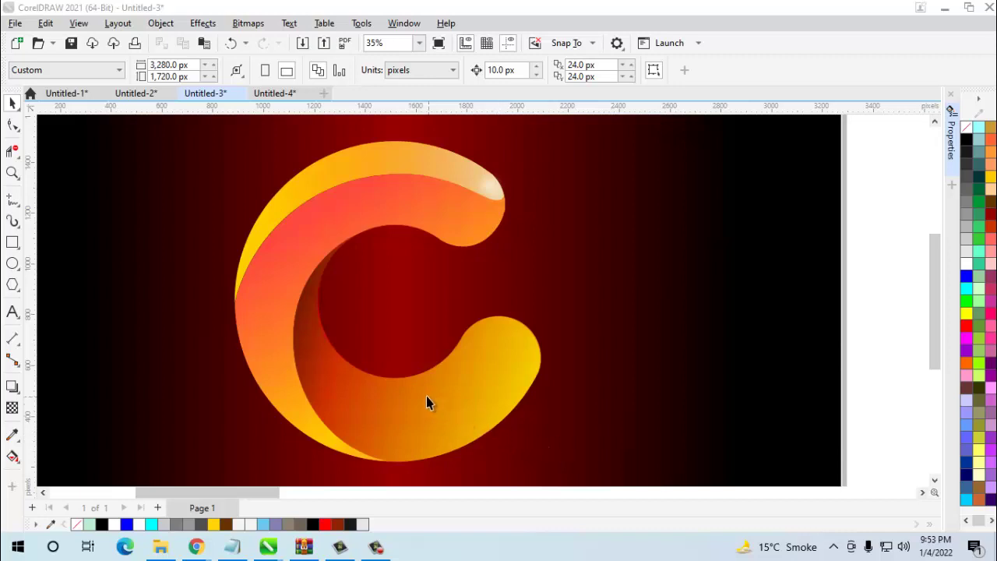
- Zoom out, select the C logo, and shift the view to leave empty canvas beside it
{"action": "scroll", "coordinate": [225, 351], "scroll_direction": "down", "scroll_amount": 1}
{"action": "scroll", "coordinate": [216, 352], "scroll_direction": "down", "scroll_amount": 1}
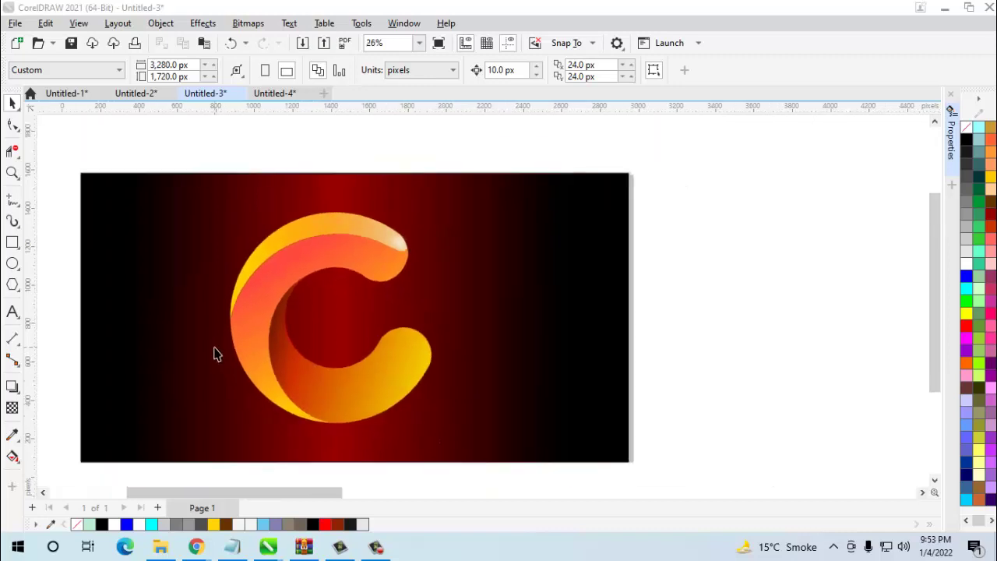
{"action": "left_click_drag", "start_coordinate": [197, 140], "coordinate": [483, 460]}
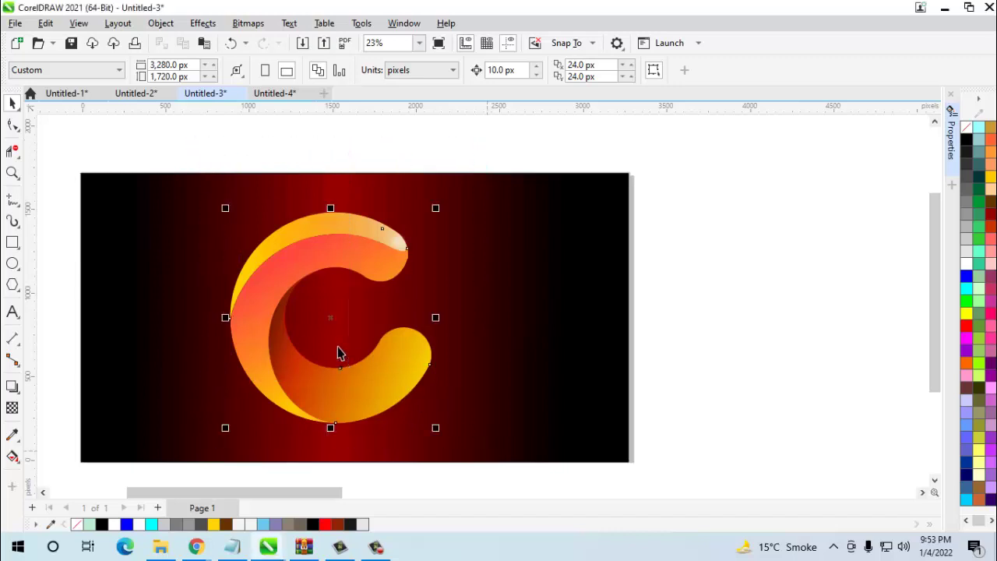
{"action": "scroll", "coordinate": [578, 313], "scroll_direction": "down", "scroll_amount": 2}
{"action": "scroll", "coordinate": [483, 455], "scroll_direction": "right", "scroll_amount": 2}
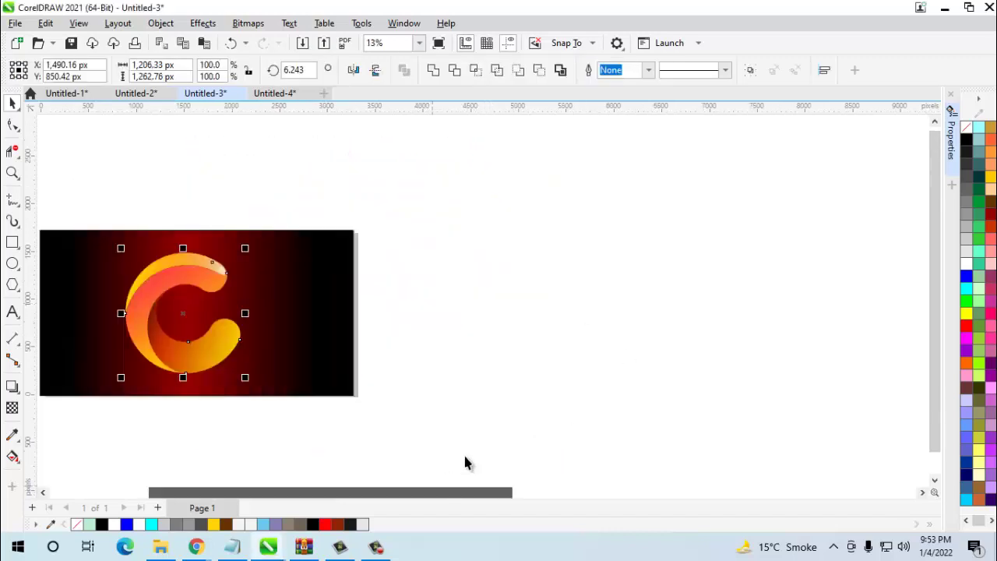
{"action": "left_click", "coordinate": [13, 263]}
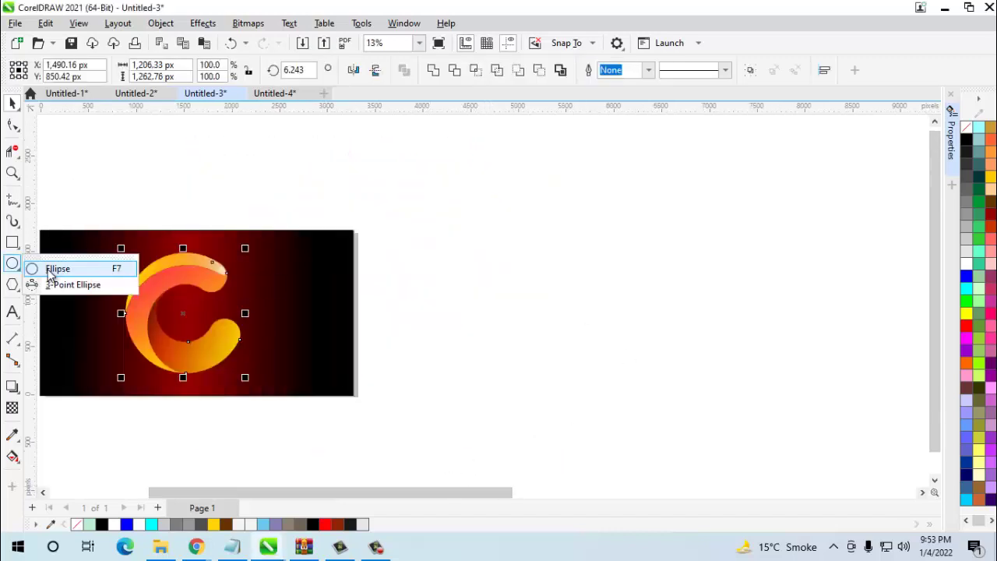
- Draw an outline-only 1,911.46 px circle right of the logo and start scaling a concentric copy
{"action": "left_click", "coordinate": [118, 269]}
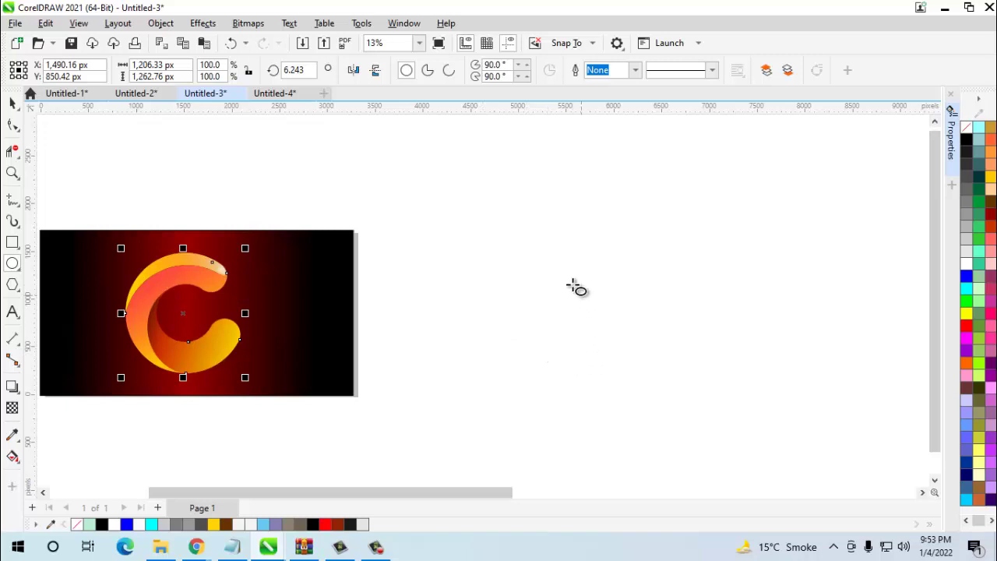
{"action": "left_click_drag", "start_coordinate": [544, 267], "coordinate": [610, 360]}
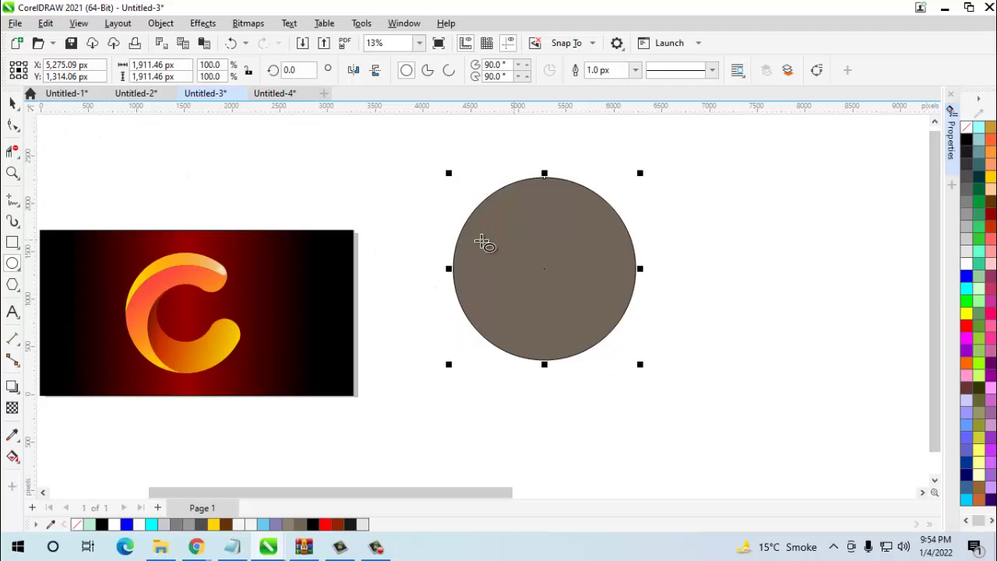
{"action": "left_click", "coordinate": [967, 127]}
{"action": "key", "text": "space"}
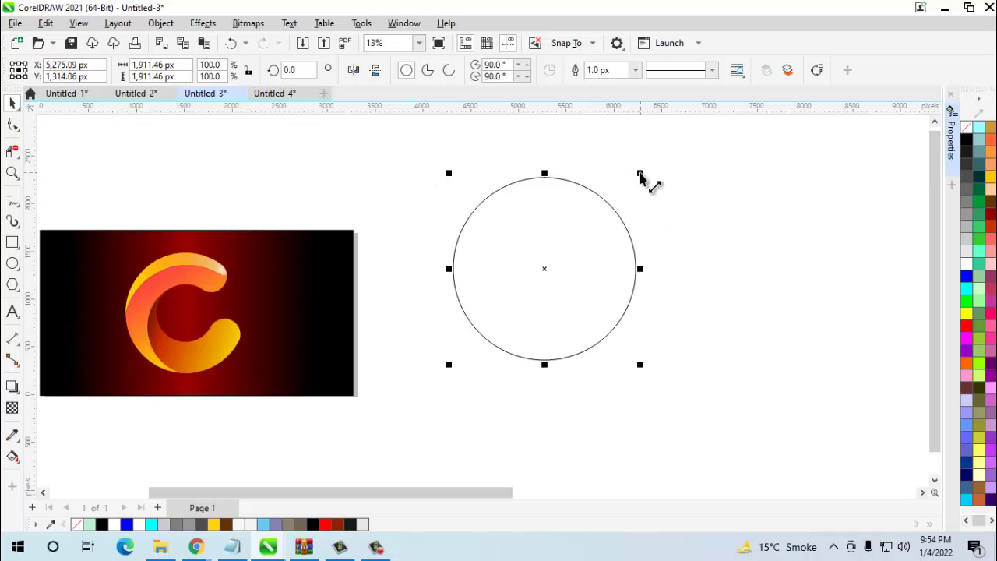
{"action": "left_click_drag", "start_coordinate": [641, 179], "coordinate": [599, 225]}
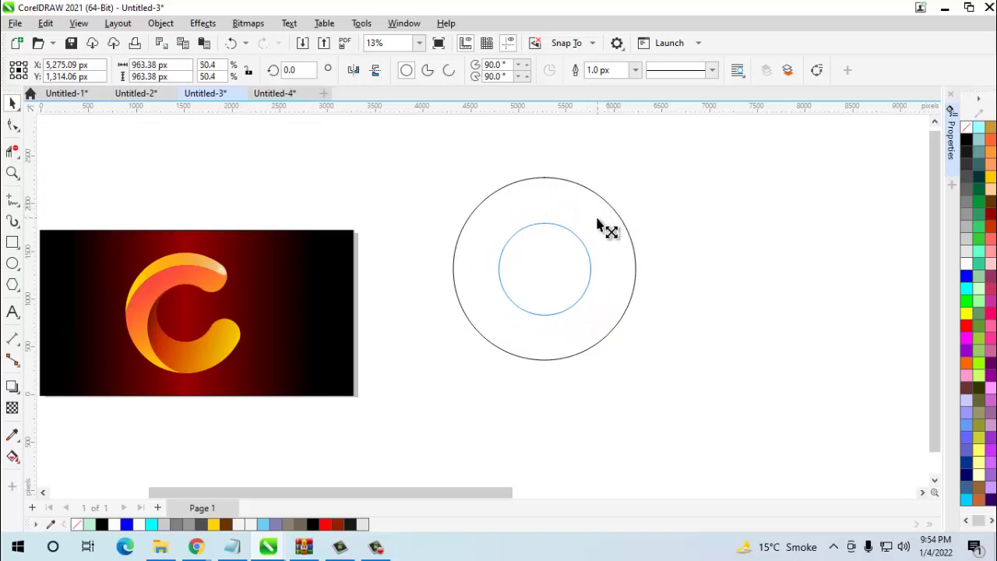
- Drop the scaled concentric copy as the mid-sized inner circle and reselect it
{"action": "right_click", "coordinate": [592, 223]}
{"action": "left_click_drag", "start_coordinate": [598, 225], "coordinate": [591, 224]}
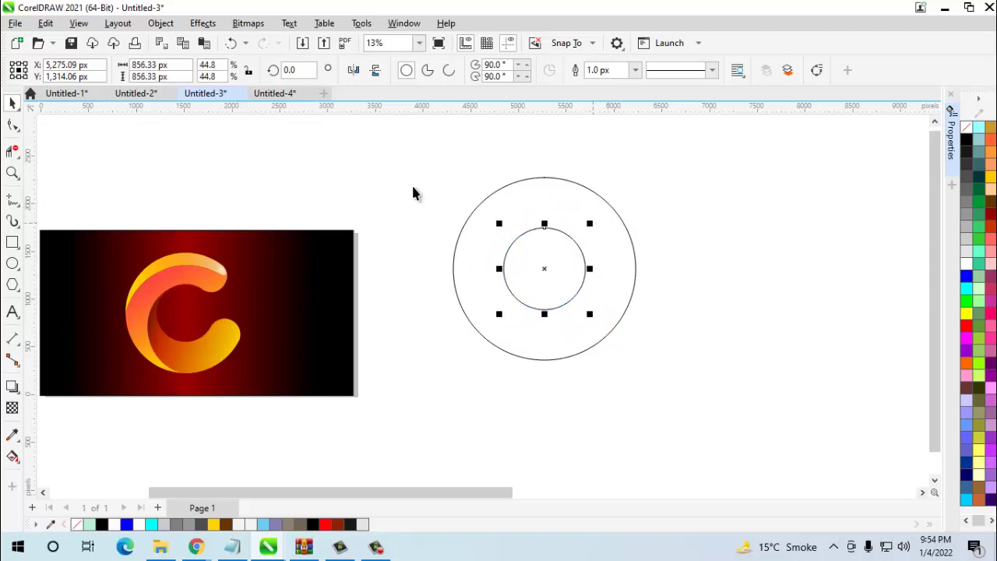
{"action": "left_click", "coordinate": [413, 193]}
{"action": "left_click", "coordinate": [562, 278]}
- Copy the inner circle to the upper right and scale the copy down to about 530.7 px
{"action": "left_click_drag", "start_coordinate": [545, 271], "coordinate": [592, 233]}
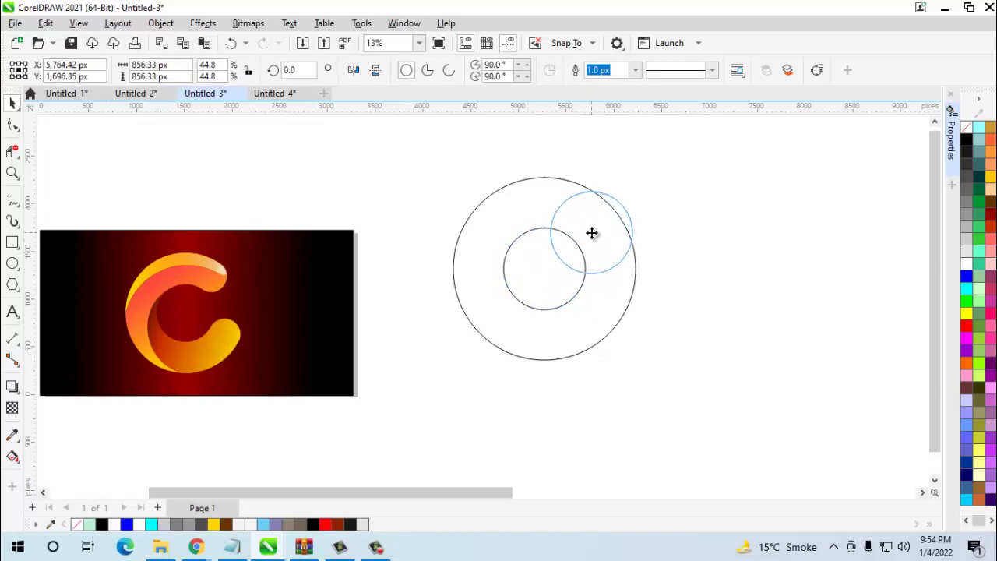
{"action": "left_click_drag", "start_coordinate": [592, 233], "coordinate": [592, 233]}
{"action": "scroll", "coordinate": [494, 338], "scroll_direction": "up", "scroll_amount": 2}
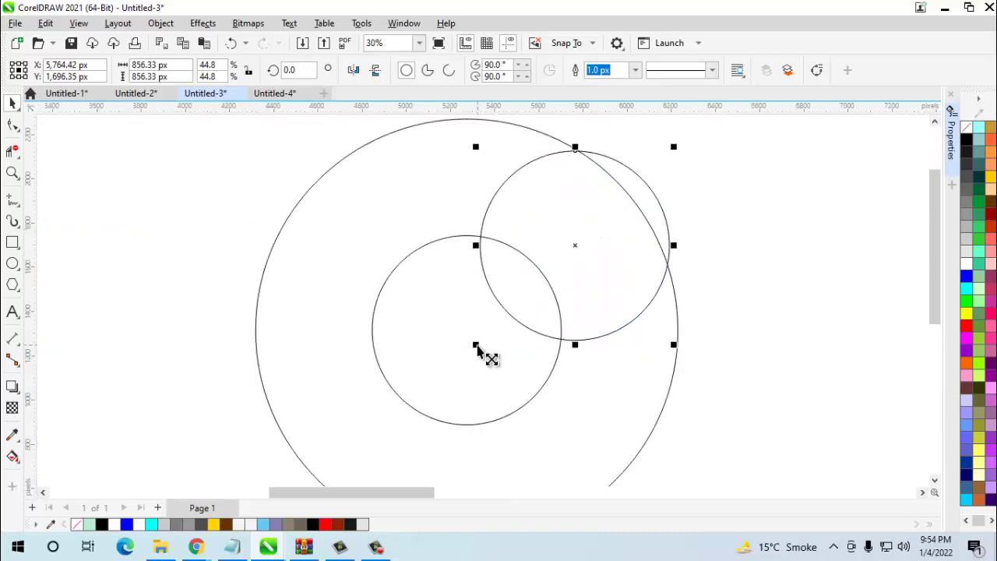
{"action": "left_click_drag", "start_coordinate": [476, 345], "coordinate": [510, 325]}
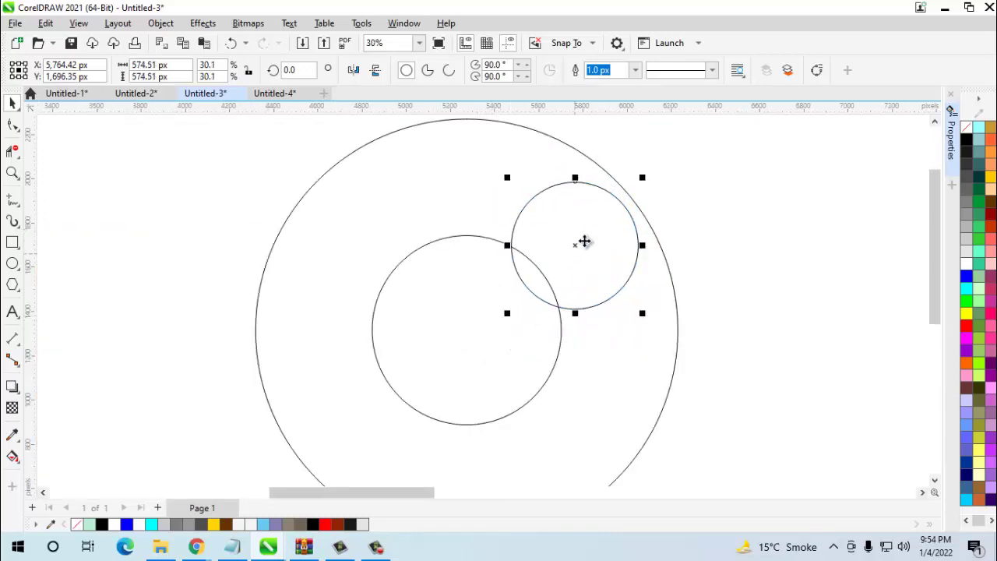
{"action": "left_click_drag", "start_coordinate": [583, 240], "coordinate": [589, 227]}
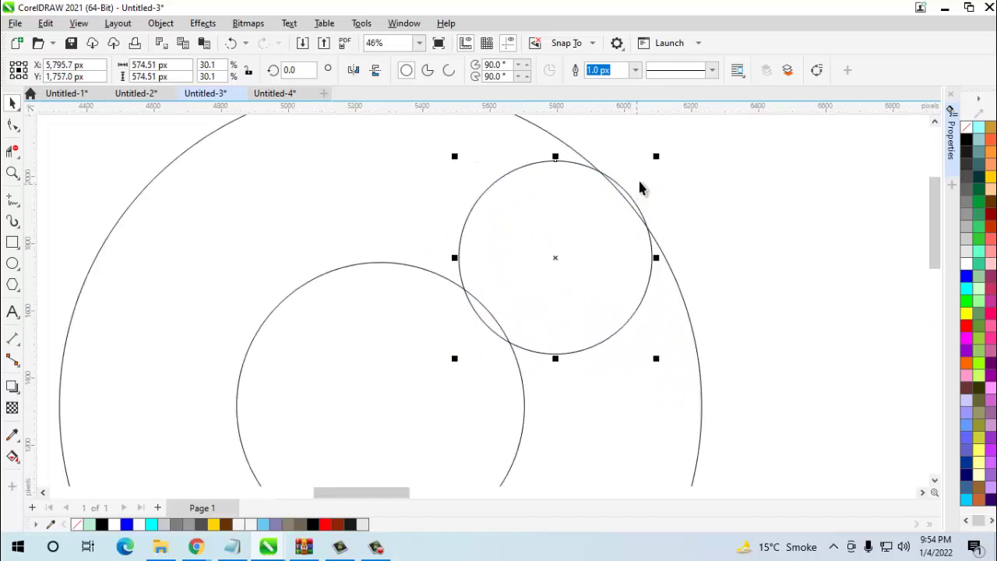
{"action": "scroll", "coordinate": [638, 177], "scroll_direction": "up", "scroll_amount": 3}
{"action": "left_click_drag", "start_coordinate": [680, 128], "coordinate": [656, 152]}
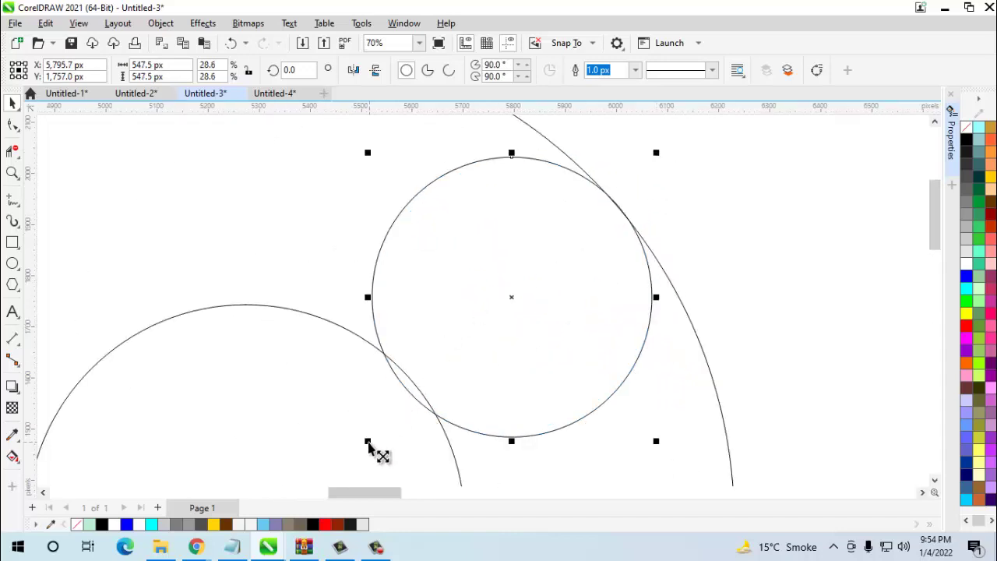
{"action": "left_click_drag", "start_coordinate": [368, 441], "coordinate": [371, 442]}
- Nudge the small circle until it just touches the big circle's upper-right edge
{"action": "left_click_drag", "start_coordinate": [512, 300], "coordinate": [513, 297]}
{"action": "scroll", "coordinate": [583, 223], "scroll_direction": "up", "scroll_amount": 1}
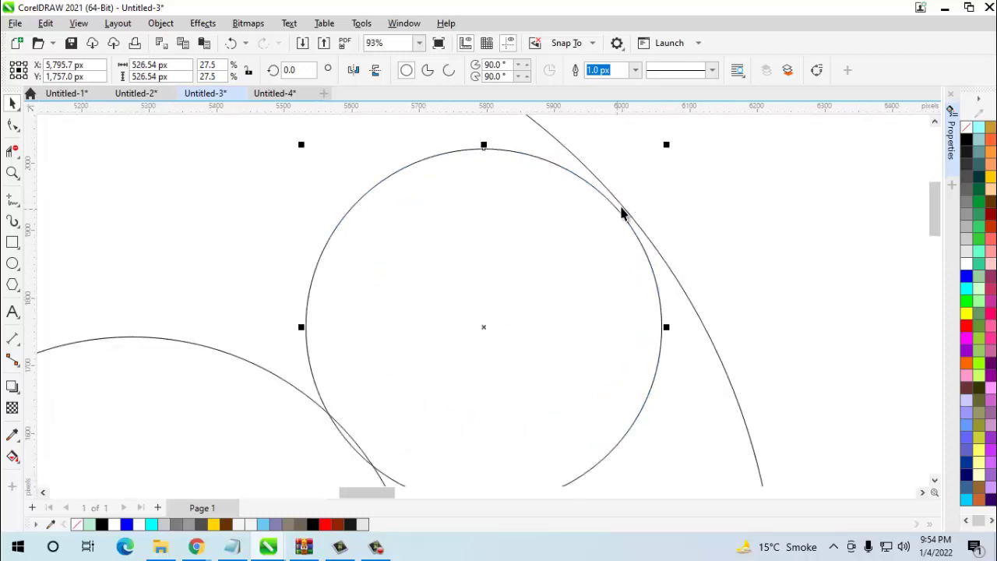
{"action": "scroll", "coordinate": [623, 214], "scroll_direction": "up", "scroll_amount": 1}
{"action": "left_click_drag", "start_coordinate": [619, 214], "coordinate": [616, 183]}
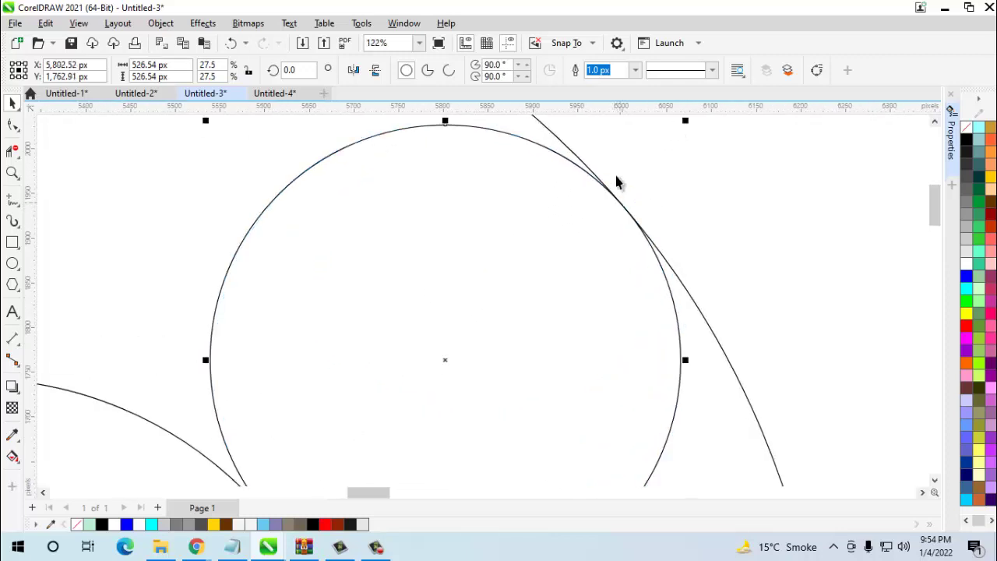
{"action": "scroll", "coordinate": [451, 361], "scroll_direction": "down", "scroll_amount": 2}
{"action": "scroll", "coordinate": [374, 421], "scroll_direction": "up", "scroll_amount": 1}
{"action": "scroll", "coordinate": [396, 397], "scroll_direction": "up", "scroll_amount": 2}
{"action": "scroll", "coordinate": [412, 356], "scroll_direction": "up", "scroll_amount": 1}
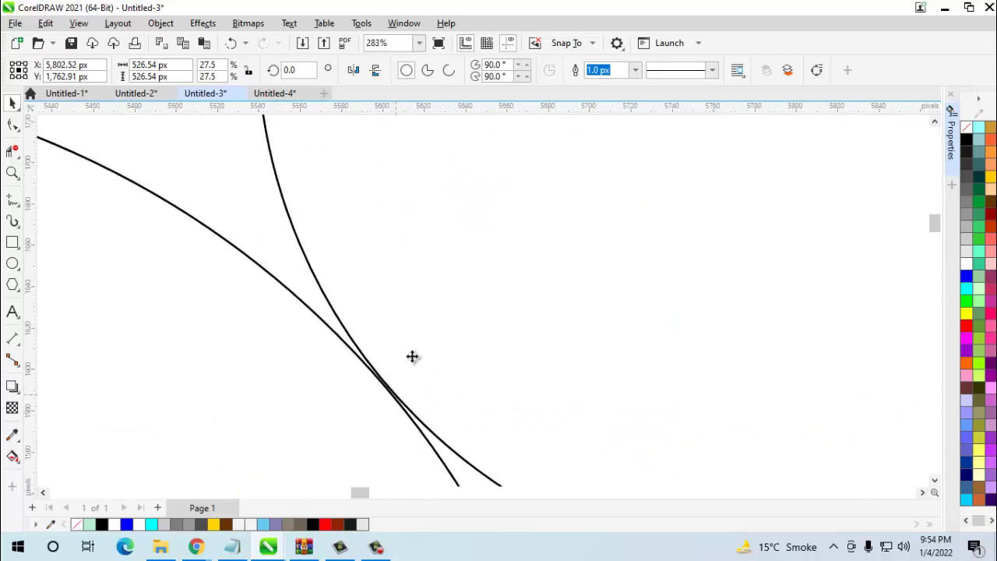
{"action": "scroll", "coordinate": [374, 429], "scroll_direction": "down", "scroll_amount": 1}
{"action": "scroll", "coordinate": [374, 429], "scroll_direction": "down", "scroll_amount": 4}
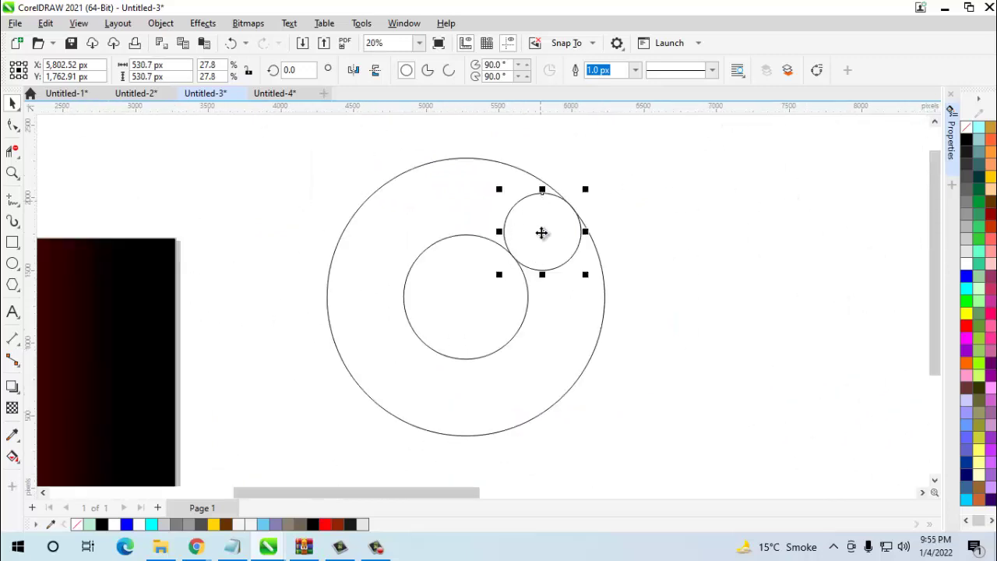
- Rotate a copy of the small circle around the middle circle's centre to the big circle's lower right
{"action": "left_click", "coordinate": [544, 236]}
{"action": "left_click", "coordinate": [543, 236]}
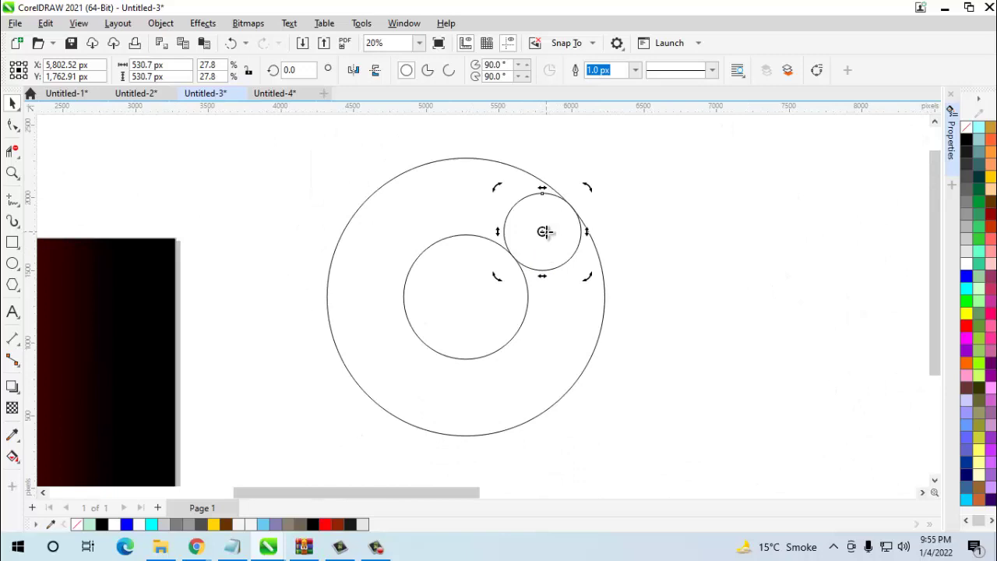
{"action": "left_click_drag", "start_coordinate": [542, 231], "coordinate": [465, 297]}
{"action": "scroll", "coordinate": [567, 211], "scroll_direction": "up", "scroll_amount": 2}
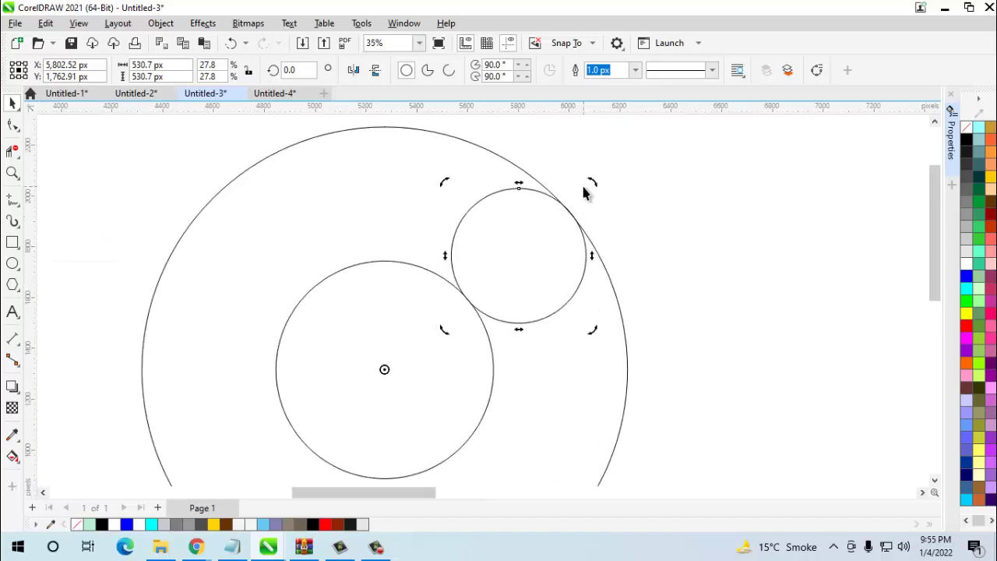
{"action": "mouse_move", "coordinate": [597, 192]}
{"action": "left_mouse_down"}
{"action": "mouse_move", "coordinate": [570, 166]}
{"action": "mouse_move", "coordinate": [571, 414]}
{"action": "left_mouse_up"}
{"action": "scroll", "coordinate": [554, 173], "scroll_direction": "down", "scroll_amount": 2}
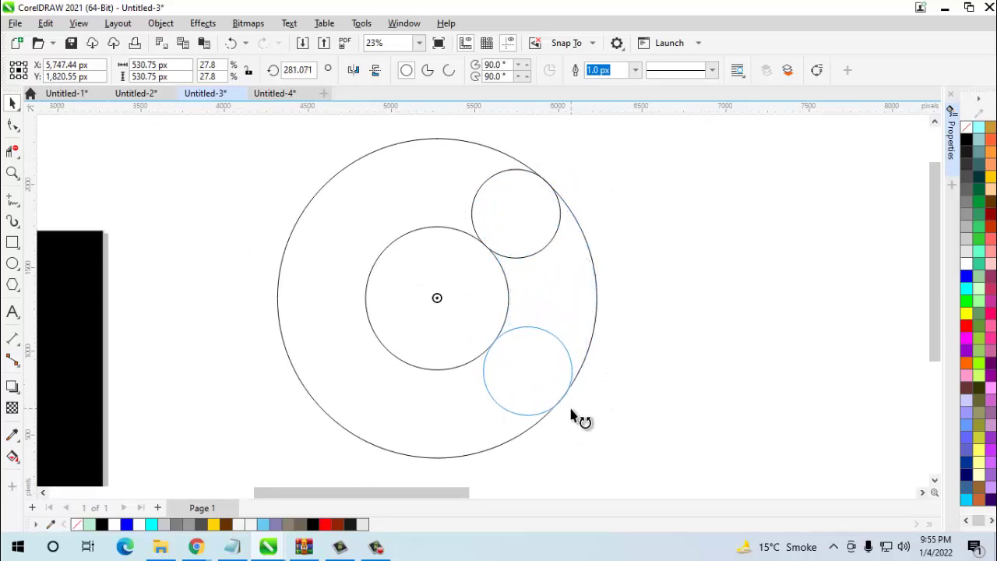
{"action": "left_click_drag", "start_coordinate": [576, 418], "coordinate": [574, 405]}
- Trim the overlapping arcs between the circles with Virtual Segment Delete, leaving a C outline
{"action": "left_click", "coordinate": [717, 372]}
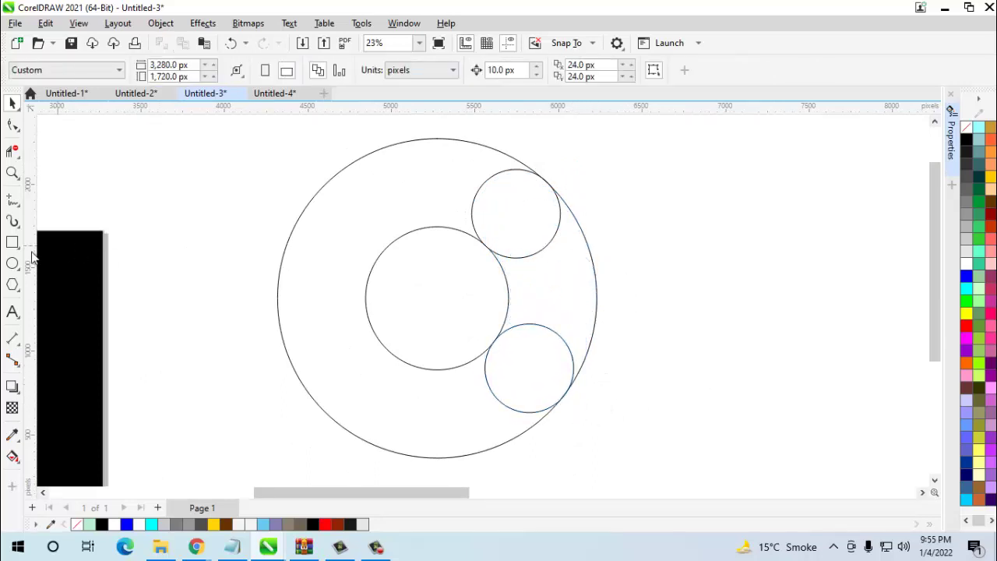
{"action": "left_click", "coordinate": [13, 159]}
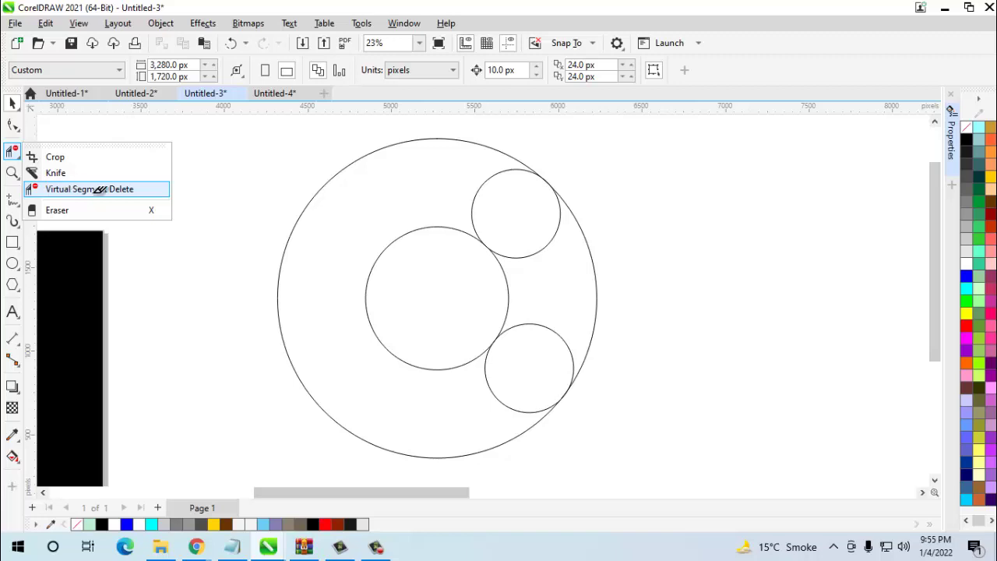
{"action": "left_click", "coordinate": [97, 189]}
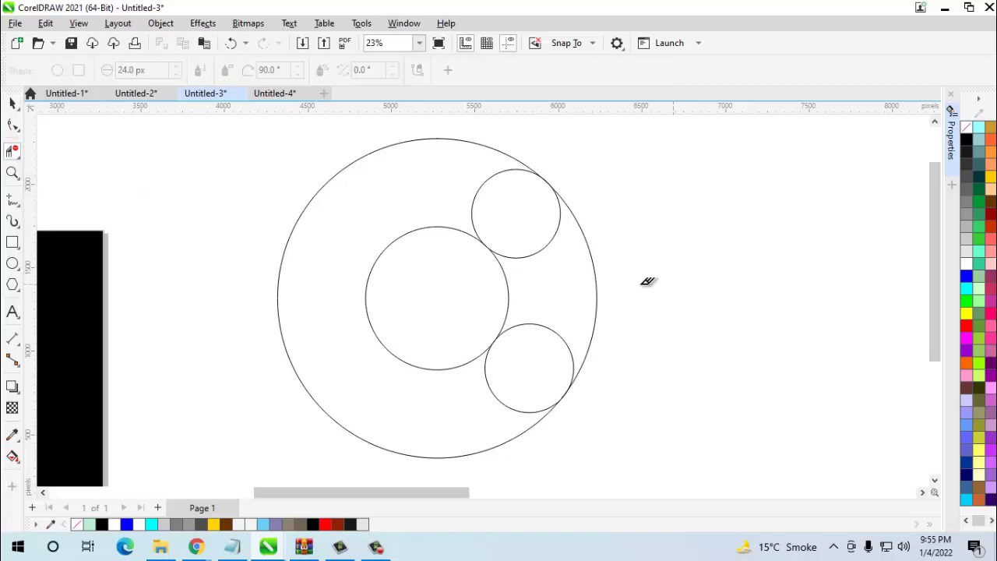
{"action": "left_click", "coordinate": [516, 284]}
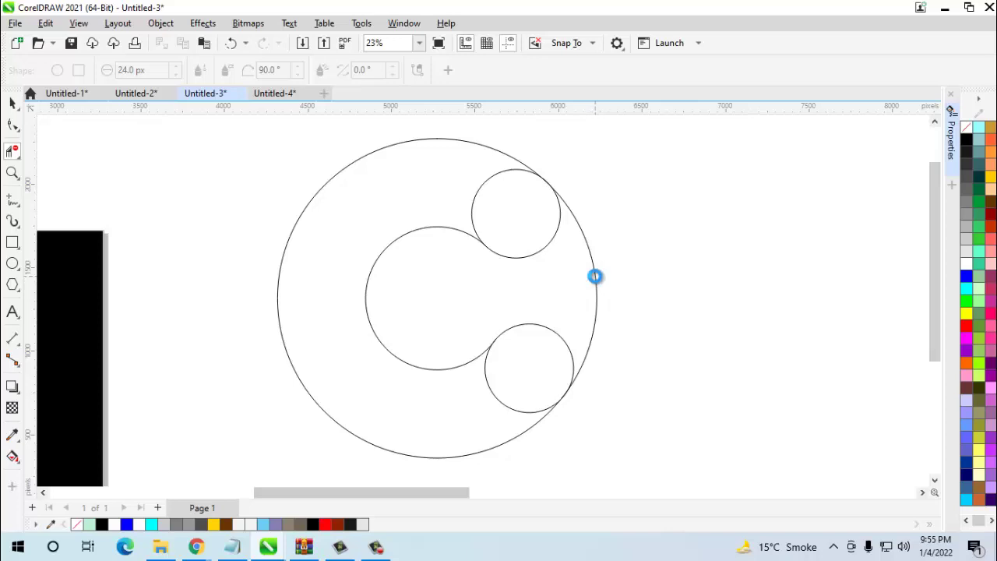
{"action": "left_click", "coordinate": [594, 276]}
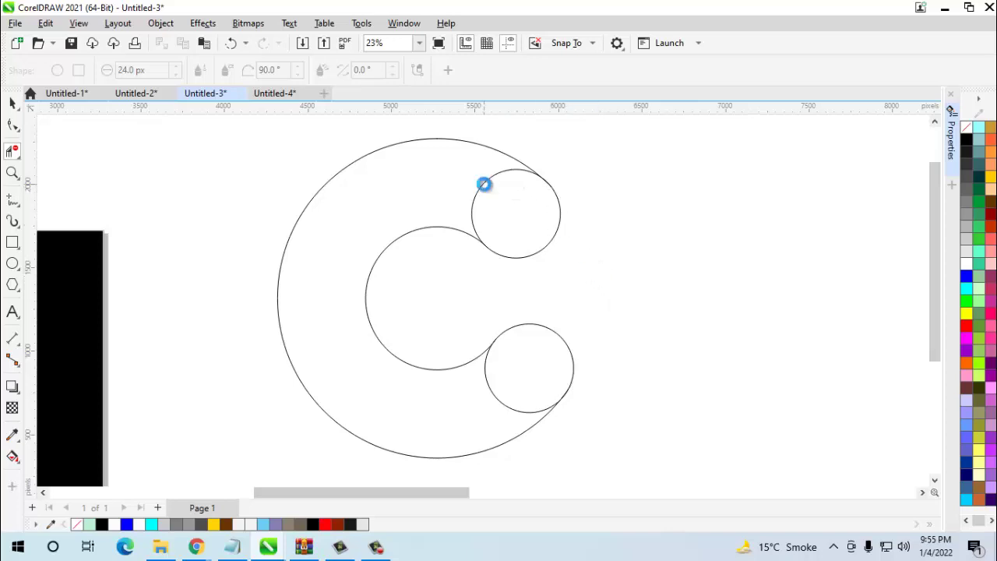
{"action": "left_click", "coordinate": [486, 184]}
{"action": "left_click", "coordinate": [495, 380]}
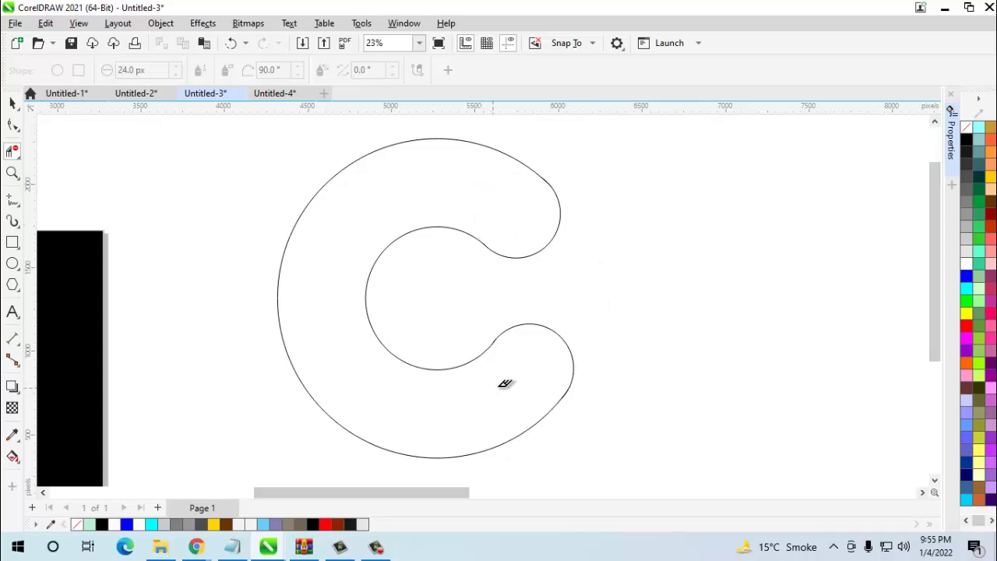
{"action": "scroll", "coordinate": [623, 284], "scroll_direction": "down", "scroll_amount": 2}
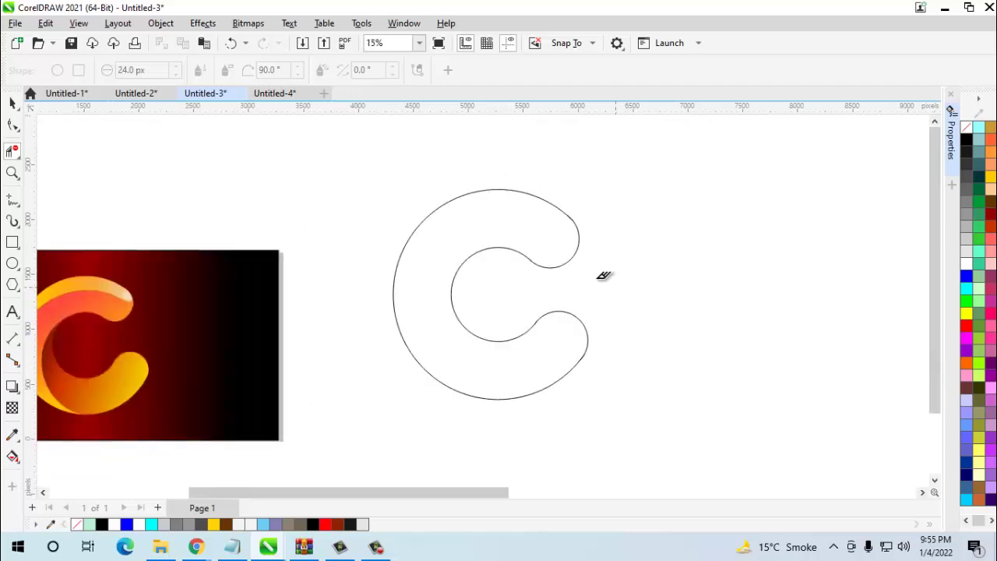
- Draw an unfilled 1,483.35 px circle and move it over the C's inner curve
{"action": "left_click", "coordinate": [11, 104]}
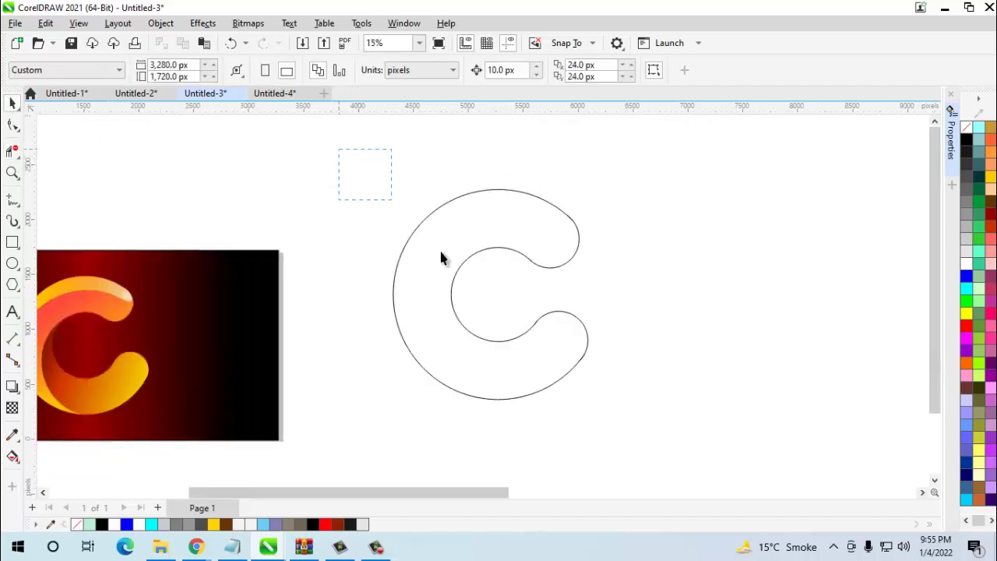
{"action": "left_click_drag", "start_coordinate": [642, 415], "coordinate": [648, 432]}
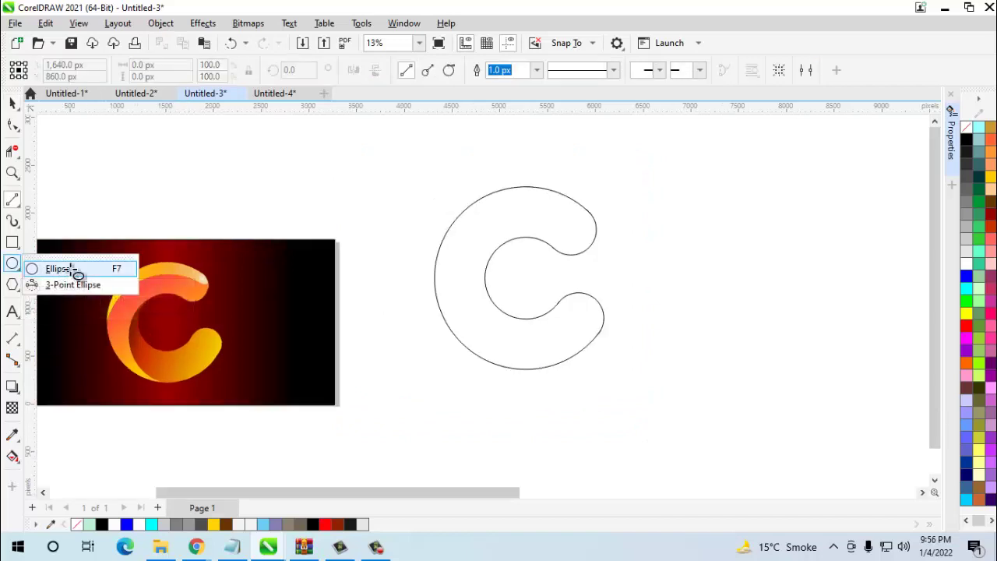
{"action": "left_click", "coordinate": [56, 271]}
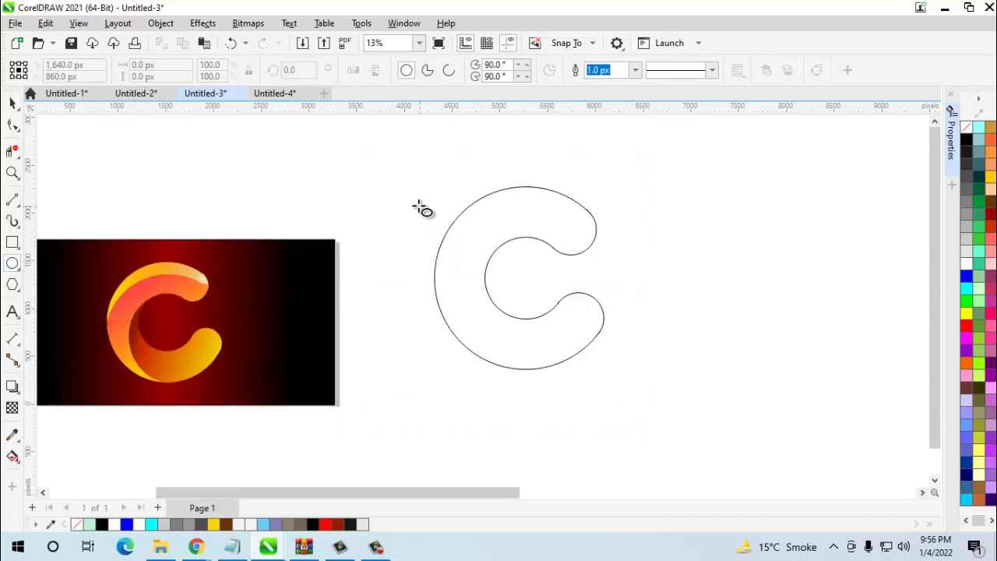
{"action": "left_click_drag", "start_coordinate": [416, 206], "coordinate": [467, 278]}
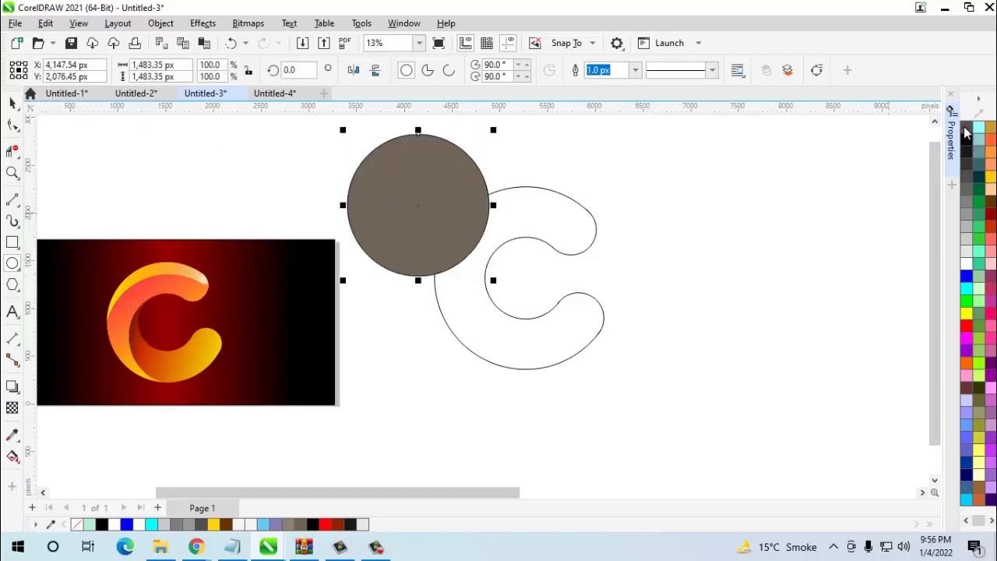
{"action": "left_click", "coordinate": [13, 103]}
{"action": "scroll", "coordinate": [423, 140], "scroll_direction": "up", "scroll_amount": 1}
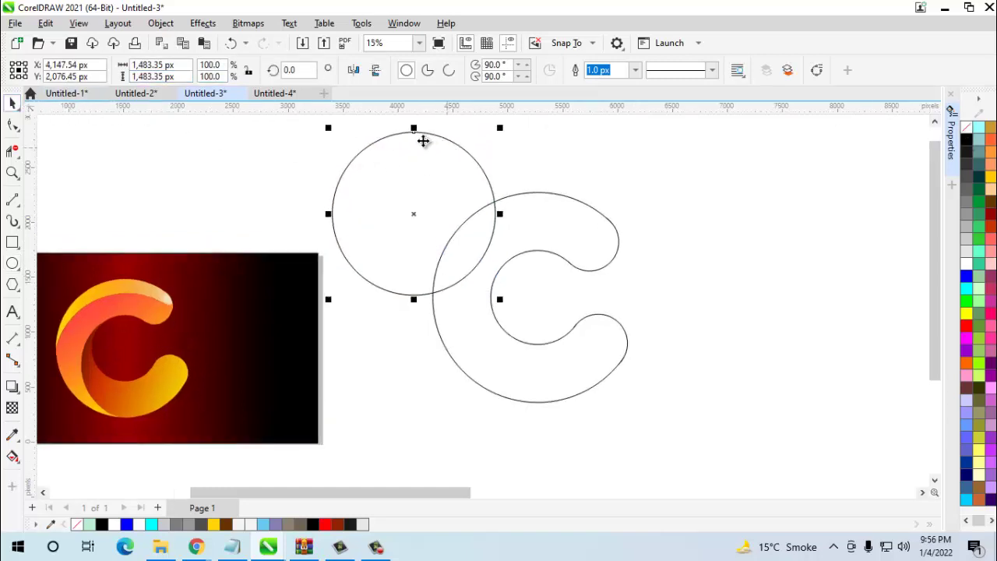
{"action": "scroll", "coordinate": [413, 143], "scroll_direction": "up", "scroll_amount": 1}
{"action": "left_click_drag", "start_coordinate": [414, 143], "coordinate": [556, 268]}
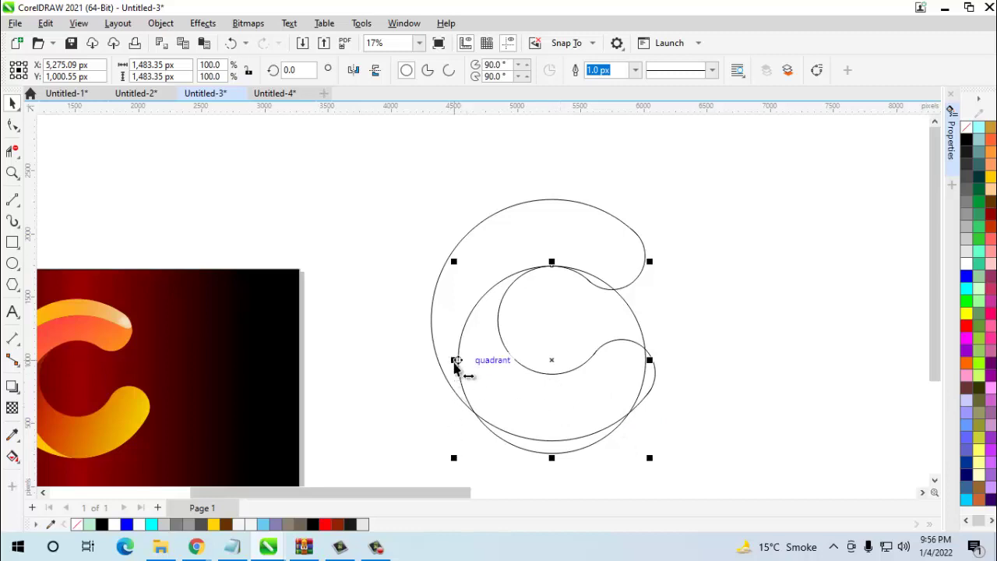
- Resize the circle into a 1,129.12 × 1,382.67 px oval, about 76% width and 93% height
{"action": "mouse_move", "coordinate": [456, 361]}
{"action": "left_mouse_down"}
{"action": "mouse_move", "coordinate": [480, 370]}
{"action": "mouse_move", "coordinate": [472, 360]}
{"action": "left_mouse_up"}
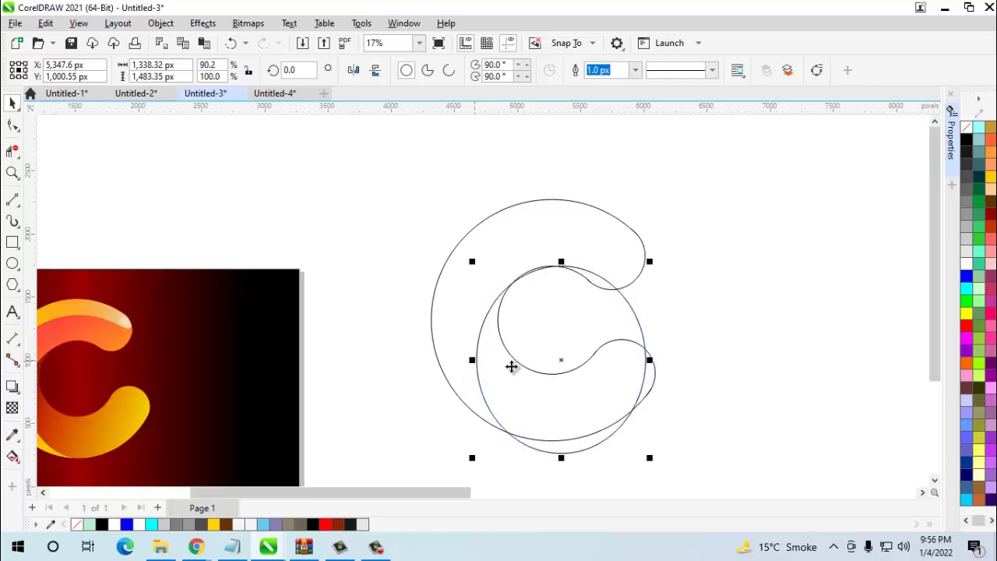
{"action": "scroll", "coordinate": [509, 367], "scroll_direction": "down", "scroll_amount": 1}
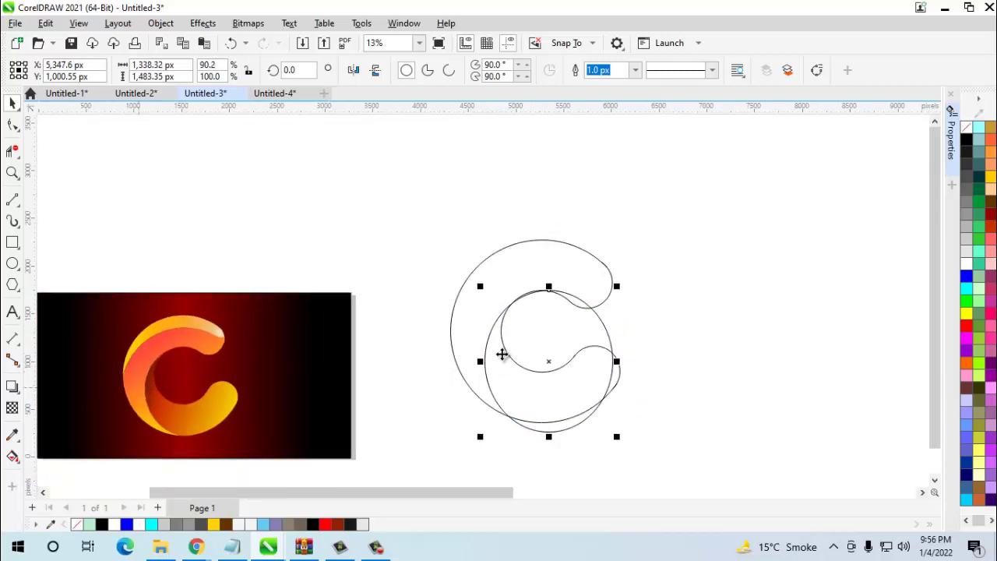
{"action": "scroll", "coordinate": [628, 374], "scroll_direction": "up", "scroll_amount": 1}
{"action": "scroll", "coordinate": [628, 372], "scroll_direction": "up", "scroll_amount": 1}
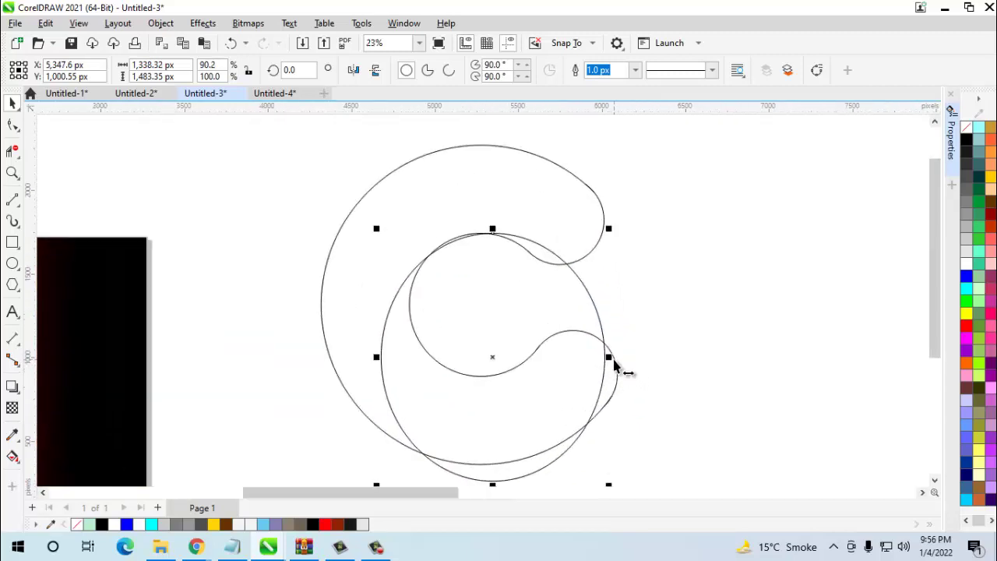
{"action": "scroll", "coordinate": [615, 370], "scroll_direction": "down", "scroll_amount": 1}
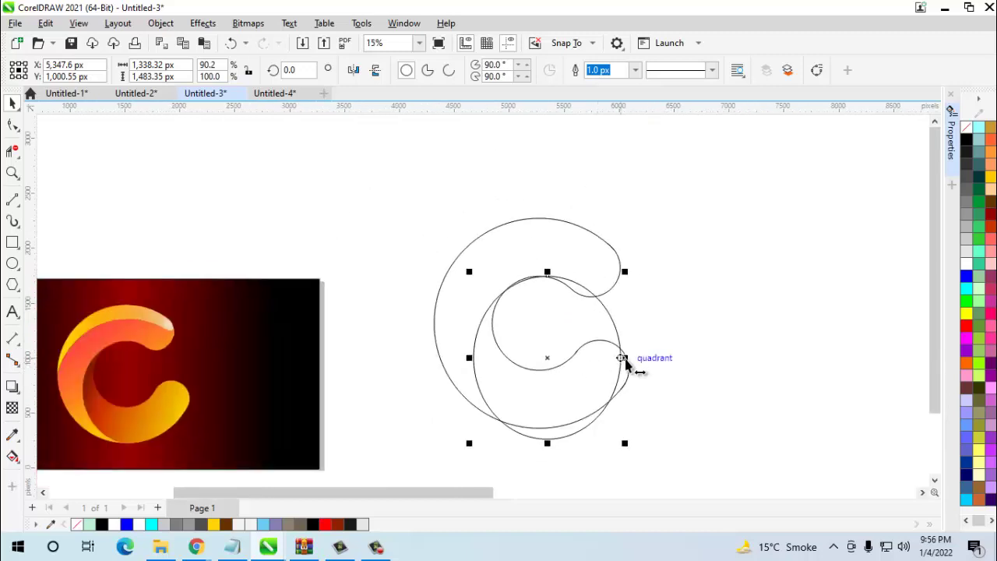
{"action": "left_click_drag", "start_coordinate": [622, 358], "coordinate": [611, 366]}
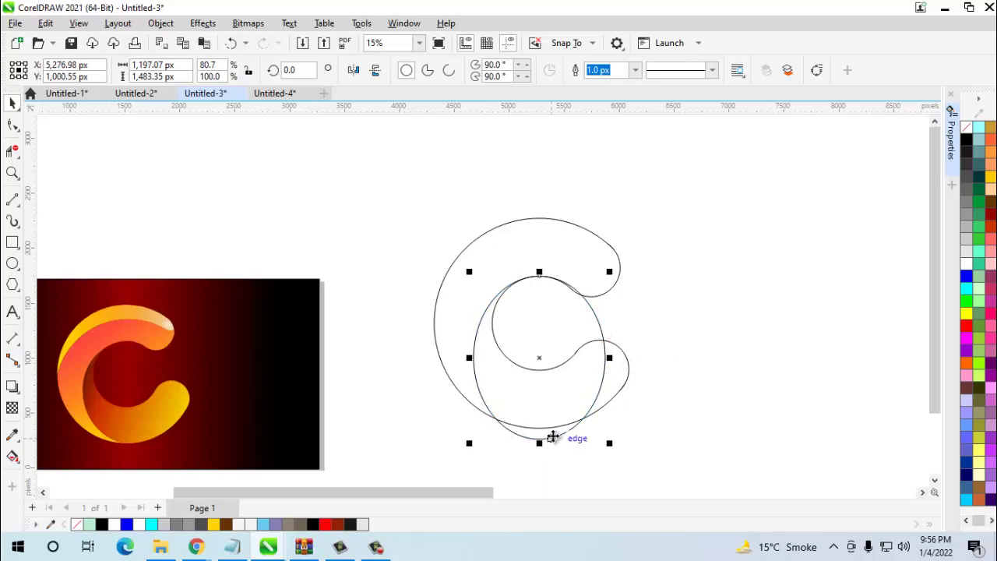
{"action": "left_click_drag", "start_coordinate": [541, 445], "coordinate": [544, 437]}
{"action": "scroll", "coordinate": [534, 363], "scroll_direction": "up", "scroll_amount": 1}
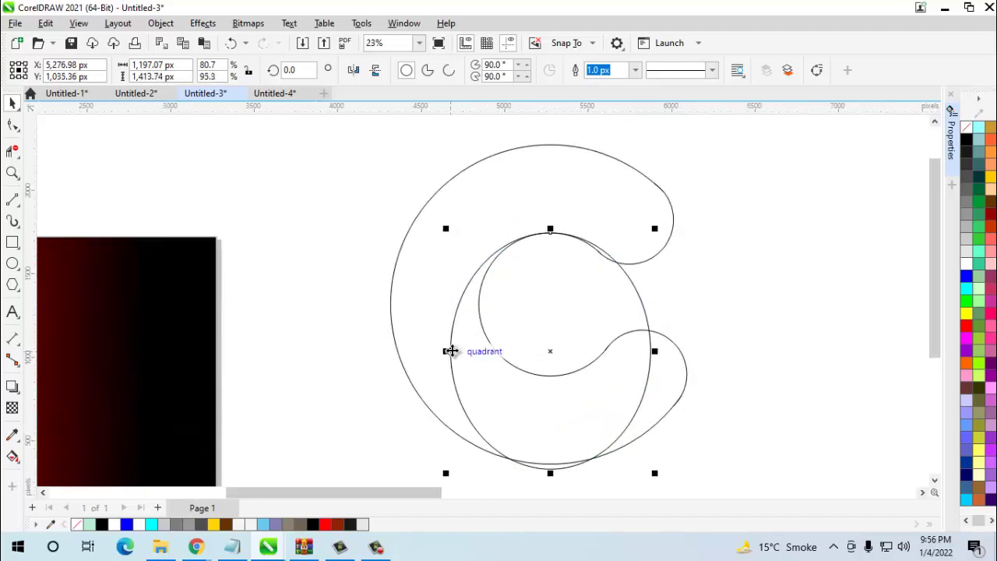
{"action": "left_click_drag", "start_coordinate": [446, 351], "coordinate": [458, 355]}
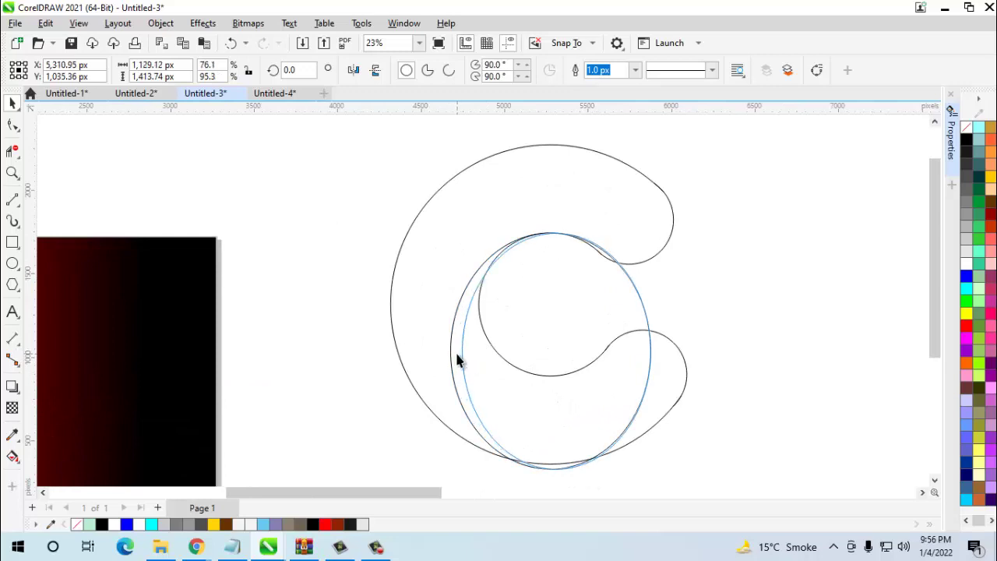
{"action": "left_click_drag", "start_coordinate": [564, 481], "coordinate": [559, 467]}
- Position the oval so its top follows the C's inner arc and its bottom meets the C
{"action": "scroll", "coordinate": [576, 483], "scroll_direction": "down", "scroll_amount": 1}
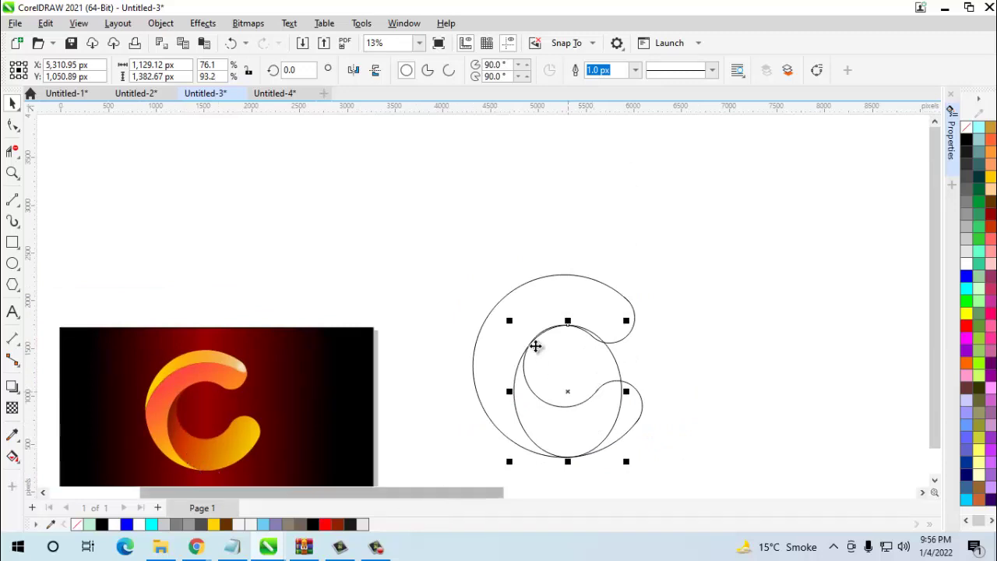
{"action": "scroll", "coordinate": [535, 345], "scroll_direction": "up", "scroll_amount": 1}
{"action": "scroll", "coordinate": [540, 345], "scroll_direction": "up", "scroll_amount": 3}
{"action": "scroll", "coordinate": [617, 301], "scroll_direction": "up", "scroll_amount": 2}
{"action": "scroll", "coordinate": [661, 266], "scroll_direction": "up", "scroll_amount": 1}
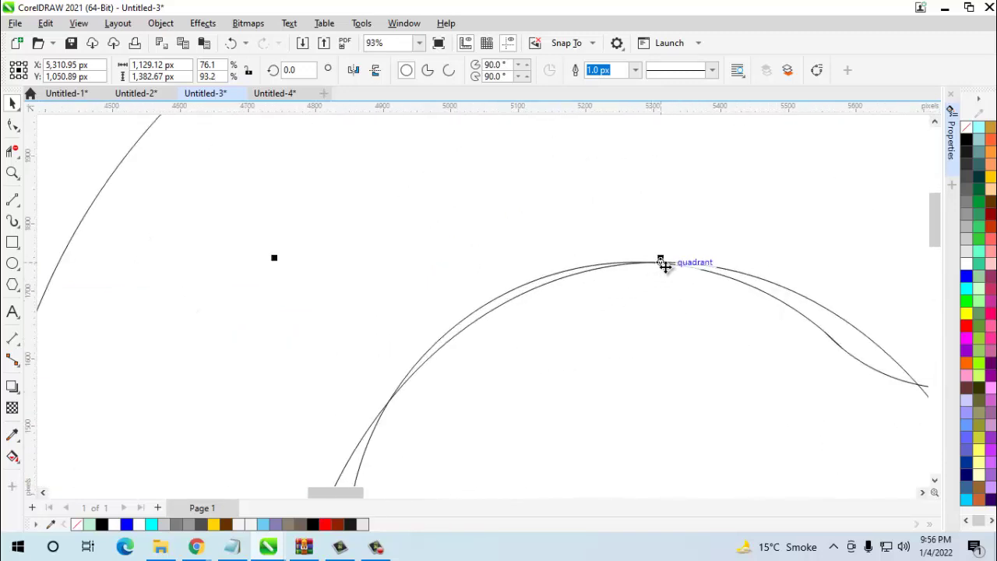
{"action": "left_click_drag", "start_coordinate": [662, 261], "coordinate": [629, 265]}
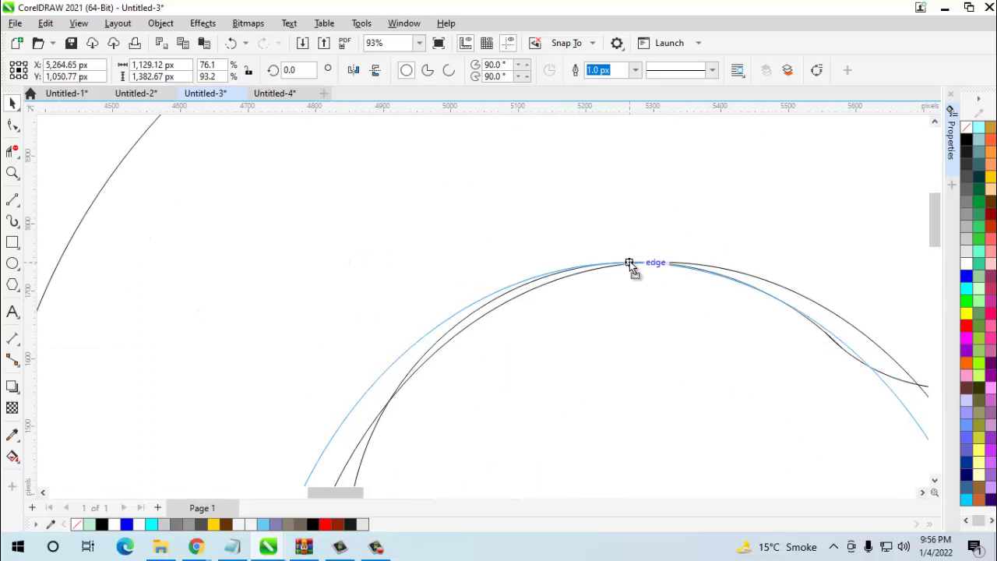
{"action": "left_click_drag", "start_coordinate": [630, 265], "coordinate": [632, 264]}
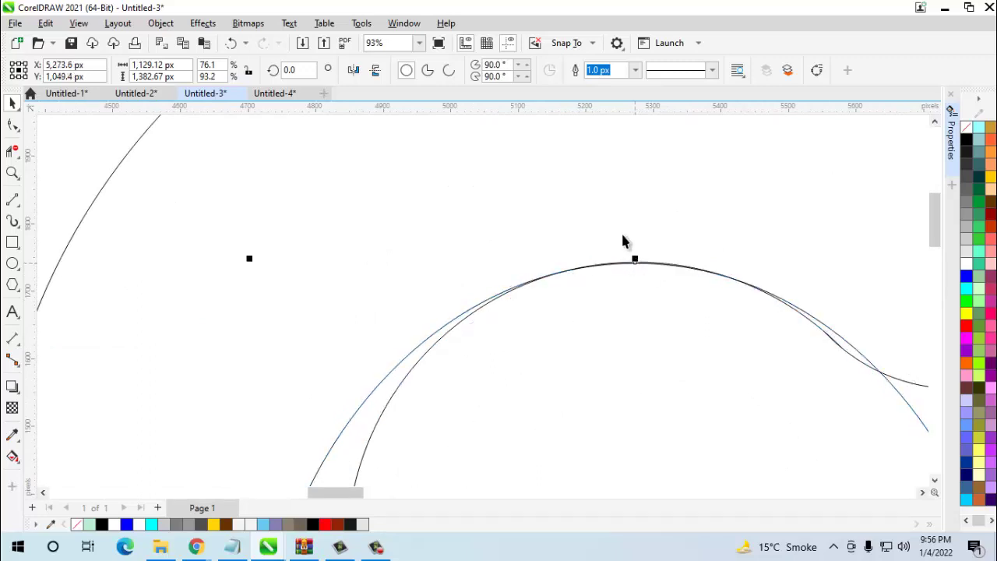
{"action": "scroll", "coordinate": [549, 220], "scroll_direction": "down", "scroll_amount": 4}
{"action": "scroll", "coordinate": [575, 373], "scroll_direction": "down", "scroll_amount": 1}
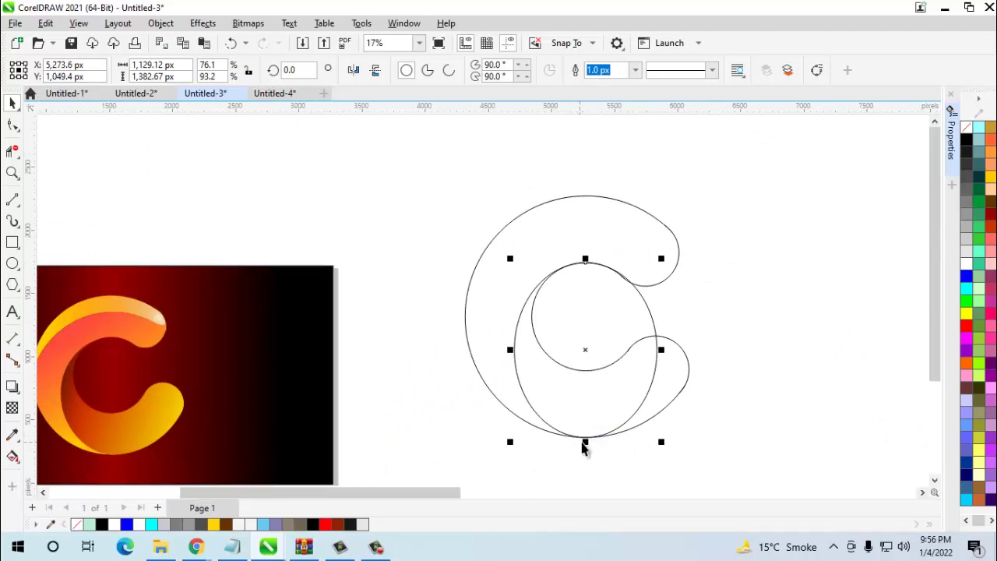
{"action": "left_click_drag", "start_coordinate": [585, 441], "coordinate": [597, 438]}
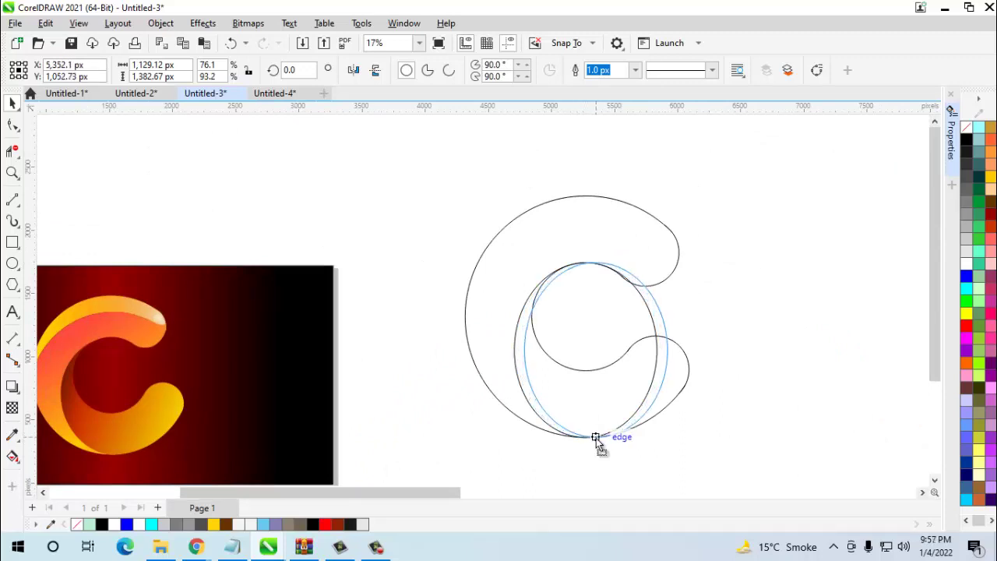
{"action": "left_click_drag", "start_coordinate": [597, 438], "coordinate": [592, 433]}
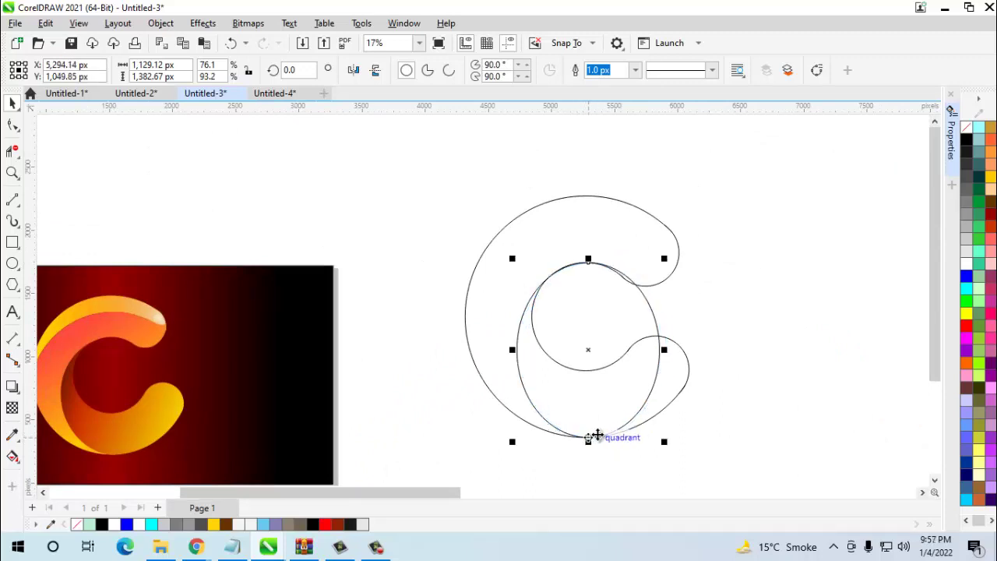
{"action": "left_click", "coordinate": [731, 366]}
{"action": "scroll", "coordinate": [567, 436], "scroll_direction": "down", "scroll_amount": 2}
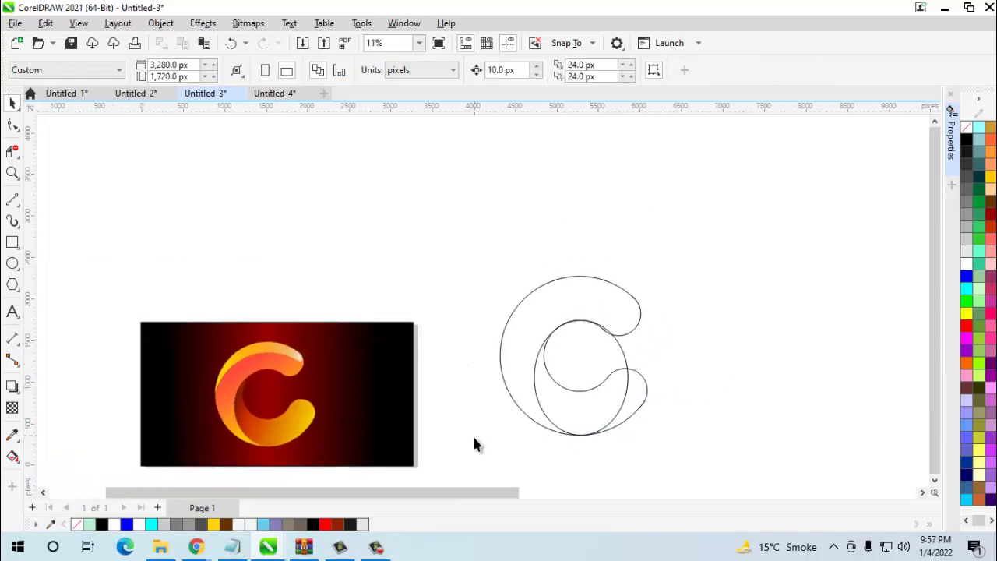
- Pick Virtual Segment Delete and zoom out to about 13% so the whole C outline shows
{"action": "left_click", "coordinate": [15, 152]}
{"action": "left_click", "coordinate": [78, 190]}
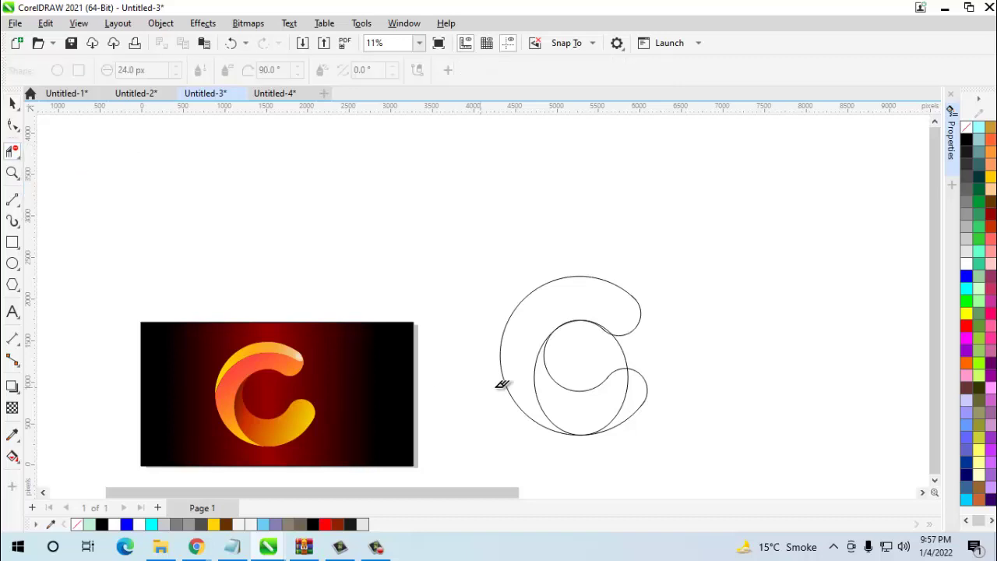
{"action": "scroll", "coordinate": [638, 348], "scroll_direction": "up", "scroll_amount": 2}
{"action": "scroll", "coordinate": [637, 348], "scroll_direction": "up", "scroll_amount": 1}
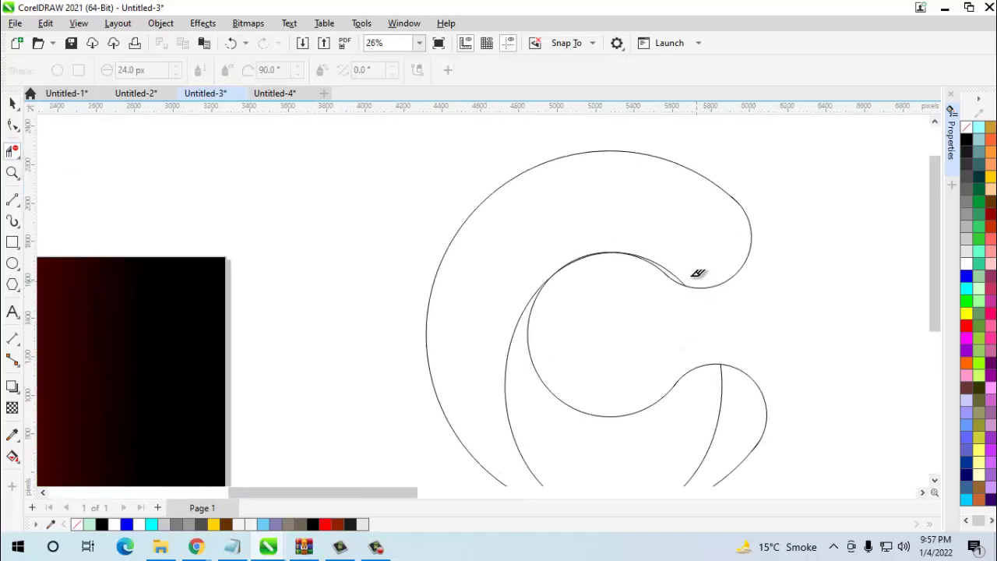
{"action": "scroll", "coordinate": [672, 270], "scroll_direction": "up", "scroll_amount": 3}
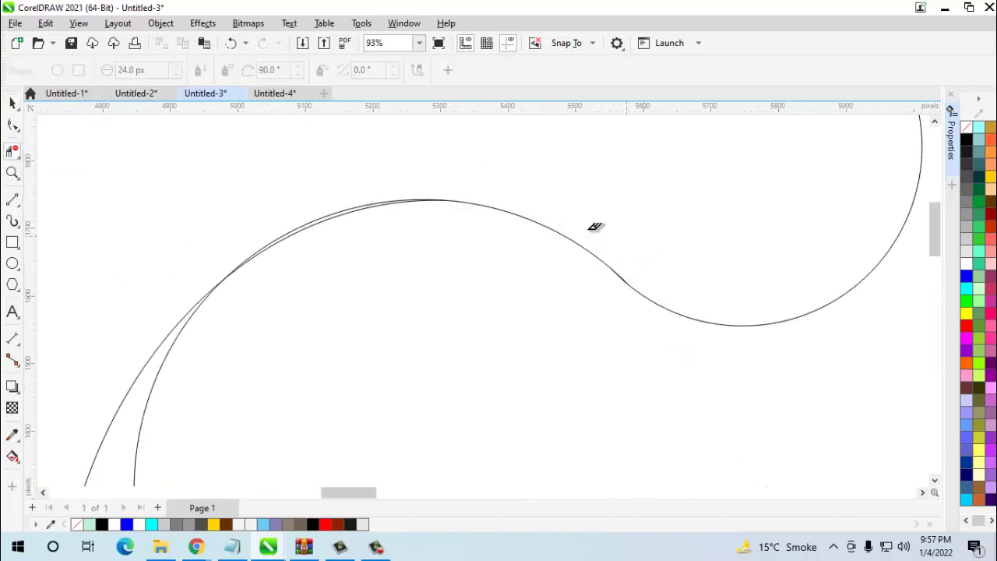
{"action": "scroll", "coordinate": [338, 194], "scroll_direction": "up", "scroll_amount": 1}
{"action": "scroll", "coordinate": [351, 218], "scroll_direction": "up", "scroll_amount": 2}
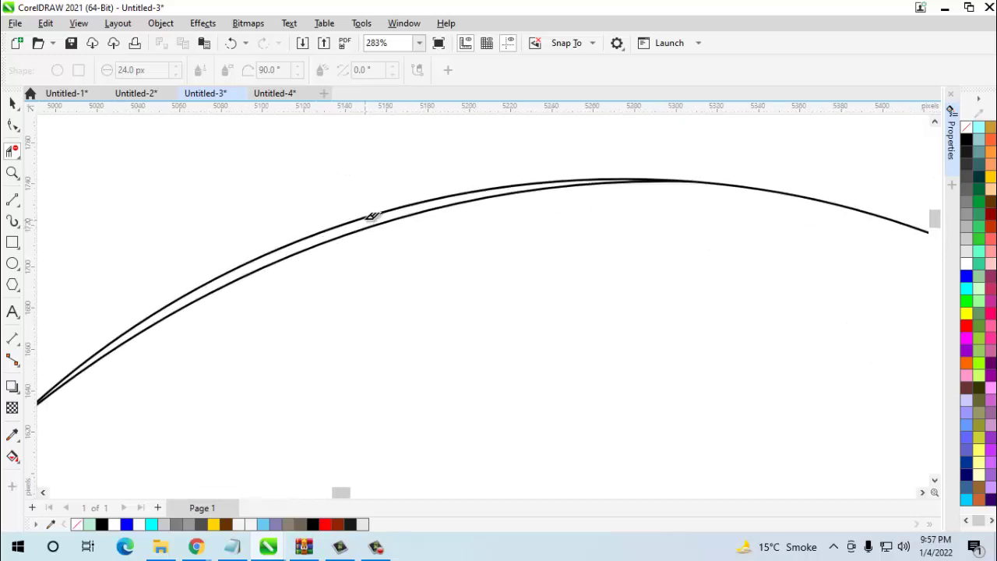
{"action": "scroll", "coordinate": [367, 207], "scroll_direction": "down", "scroll_amount": 1}
{"action": "scroll", "coordinate": [388, 153], "scroll_direction": "down", "scroll_amount": 1}
{"action": "scroll", "coordinate": [383, 156], "scroll_direction": "down", "scroll_amount": 1}
{"action": "scroll", "coordinate": [380, 161], "scroll_direction": "down", "scroll_amount": 1}
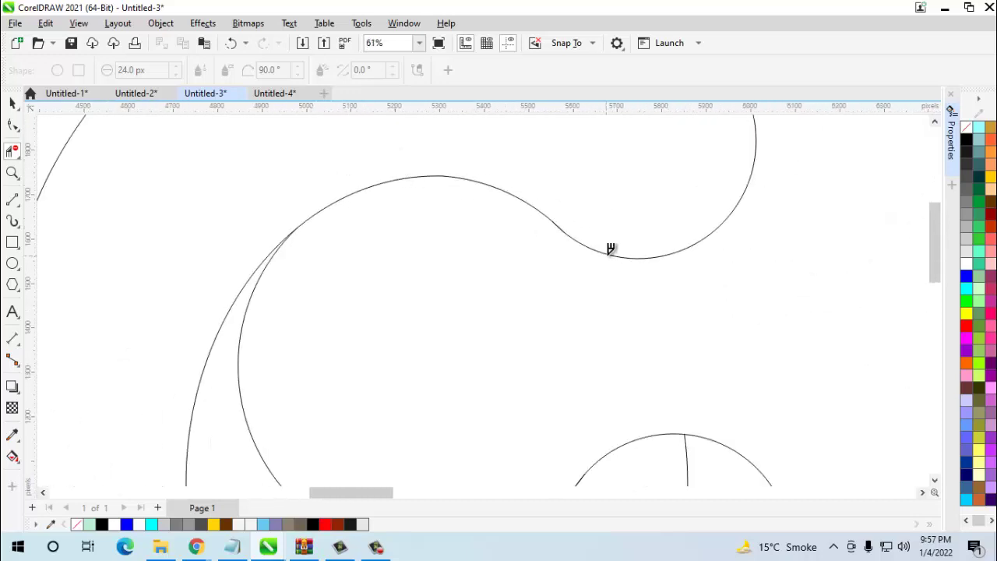
{"action": "scroll", "coordinate": [530, 196], "scroll_direction": "up", "scroll_amount": 3}
{"action": "scroll", "coordinate": [525, 200], "scroll_direction": "up", "scroll_amount": 2}
{"action": "scroll", "coordinate": [514, 218], "scroll_direction": "up", "scroll_amount": 2}
{"action": "scroll", "coordinate": [505, 238], "scroll_direction": "up", "scroll_amount": 1}
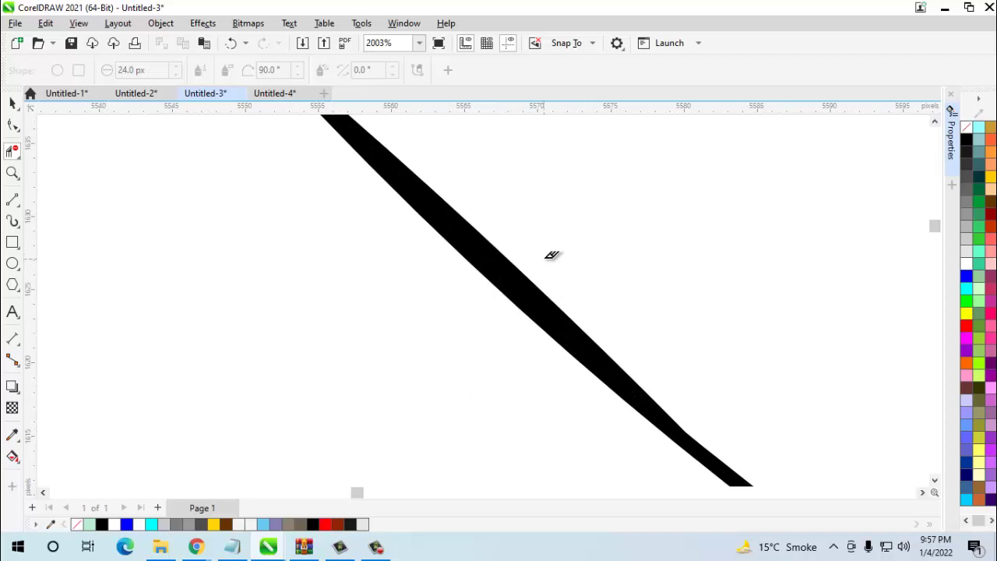
{"action": "scroll", "coordinate": [539, 288], "scroll_direction": "down", "scroll_amount": 1}
{"action": "scroll", "coordinate": [557, 261], "scroll_direction": "down", "scroll_amount": 1}
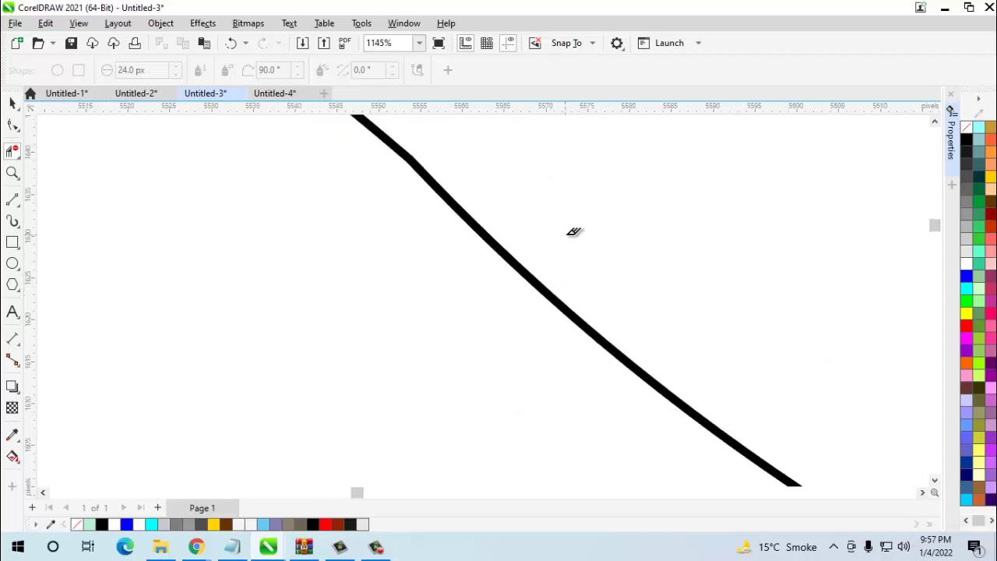
{"action": "scroll", "coordinate": [573, 232], "scroll_direction": "down", "scroll_amount": 2}
{"action": "scroll", "coordinate": [572, 180], "scroll_direction": "down", "scroll_amount": 1}
{"action": "scroll", "coordinate": [550, 158], "scroll_direction": "down", "scroll_amount": 2}
{"action": "scroll", "coordinate": [558, 164], "scroll_direction": "down", "scroll_amount": 1}
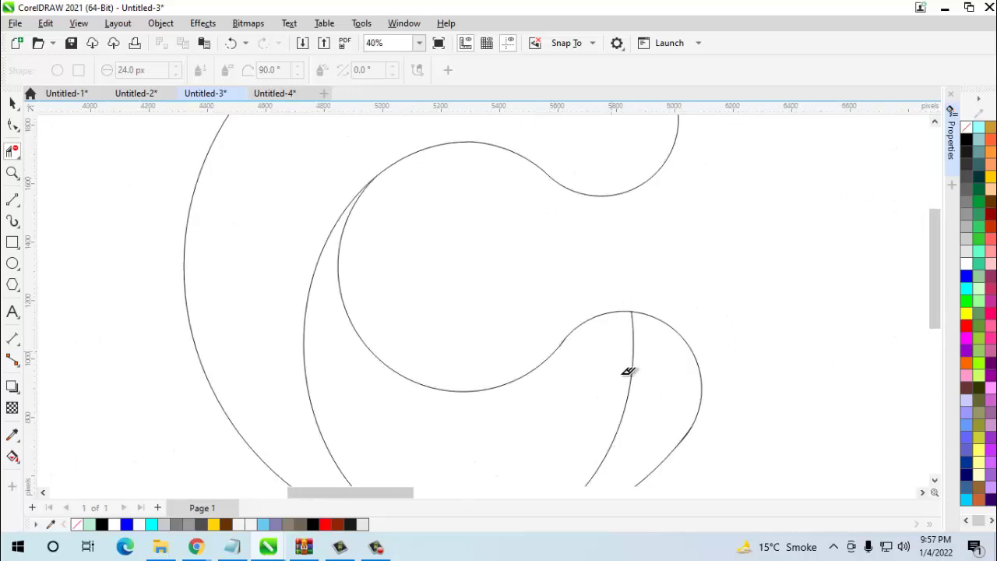
{"action": "scroll", "coordinate": [611, 319], "scroll_direction": "down", "scroll_amount": 2}
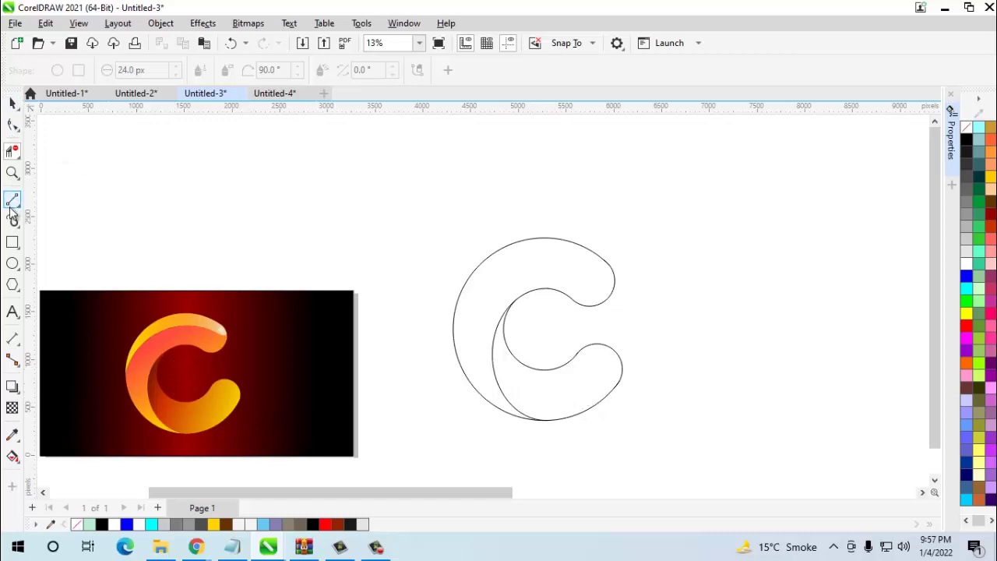
- Draw an unfilled 1,697.88 px circle and snap it over the C's outer left curve
{"action": "left_click", "coordinate": [12, 265]}
{"action": "left_click", "coordinate": [101, 268]}
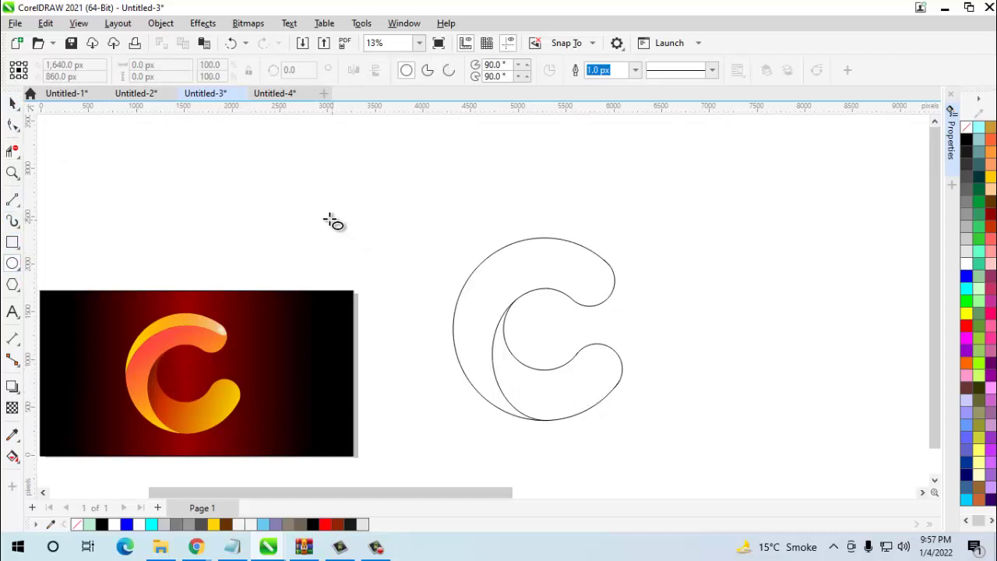
{"action": "left_click_drag", "start_coordinate": [303, 201], "coordinate": [341, 267]}
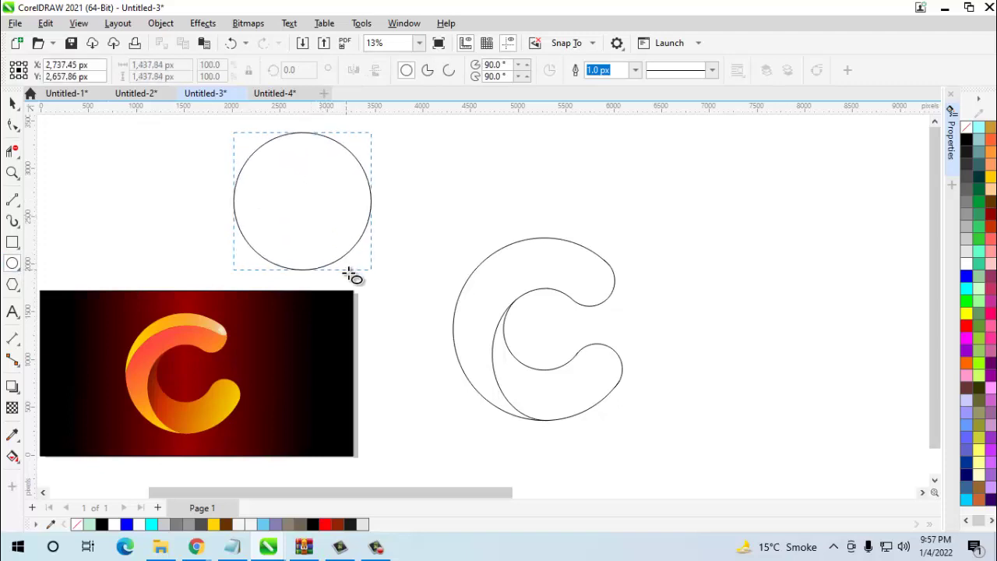
{"action": "left_click", "coordinate": [13, 102]}
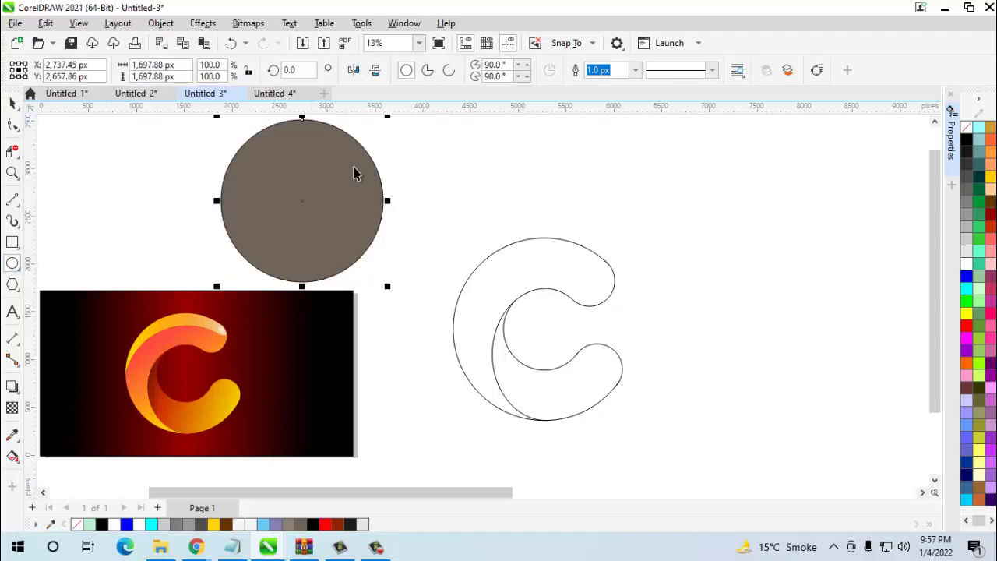
{"action": "left_click", "coordinate": [966, 127]}
{"action": "mouse_move", "coordinate": [335, 197]}
{"action": "left_mouse_down"}
{"action": "mouse_move", "coordinate": [520, 315]}
{"action": "mouse_move", "coordinate": [511, 312]}
{"action": "left_mouse_up"}
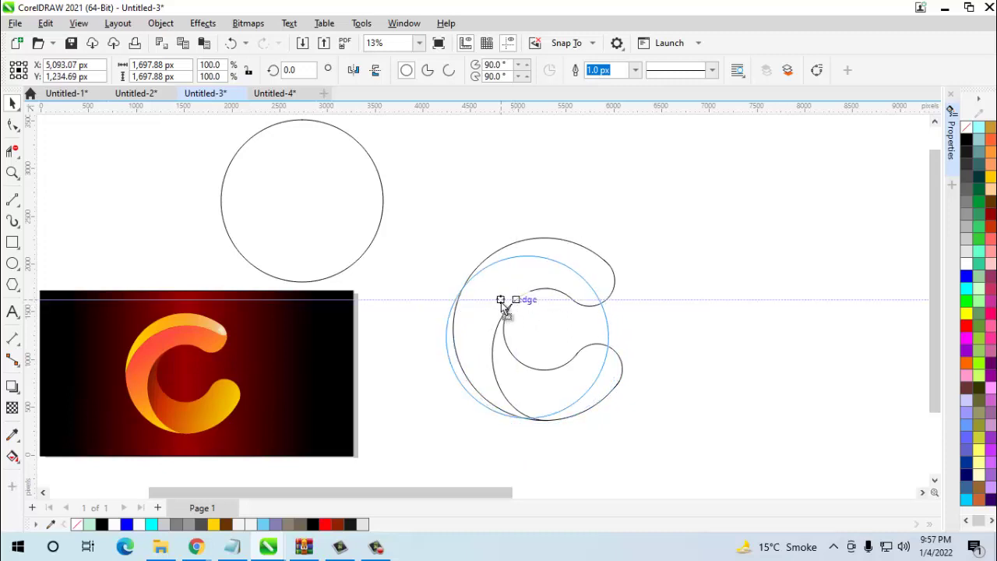
{"action": "left_click_drag", "start_coordinate": [504, 306], "coordinate": [505, 307]}
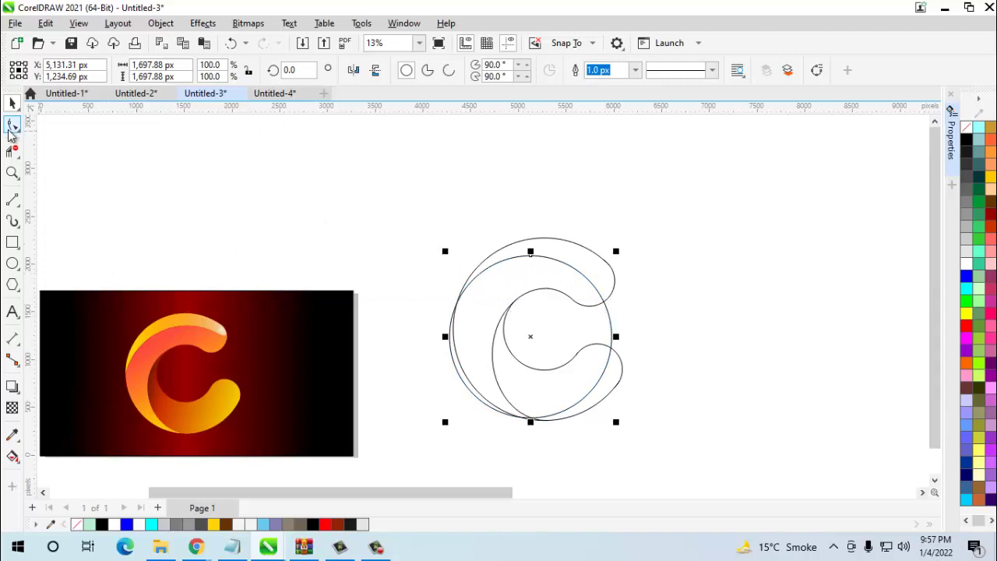
- Delete the new circle's right and left arcs with Virtual Segment Delete
{"action": "left_click", "coordinate": [12, 151]}
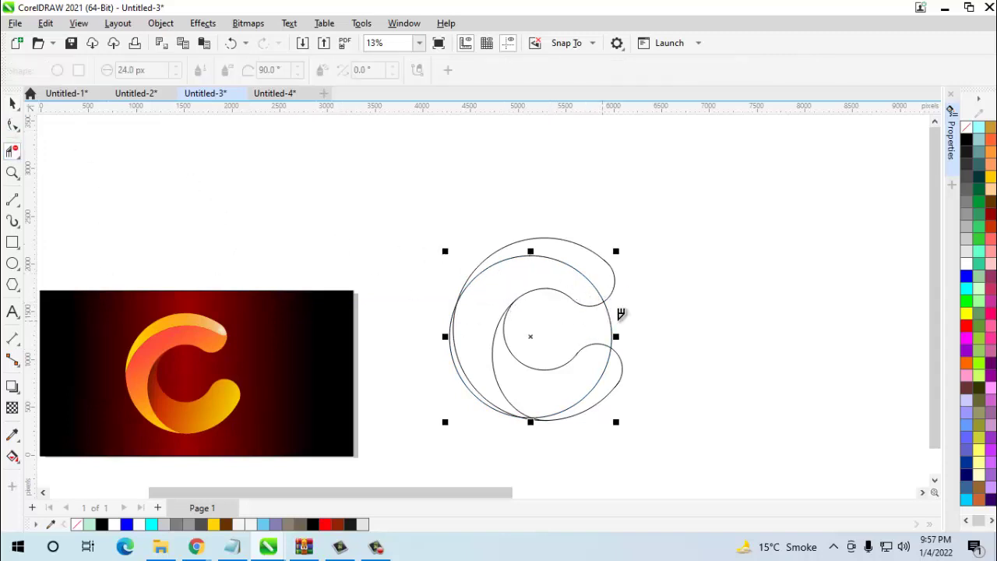
{"action": "left_click", "coordinate": [619, 313]}
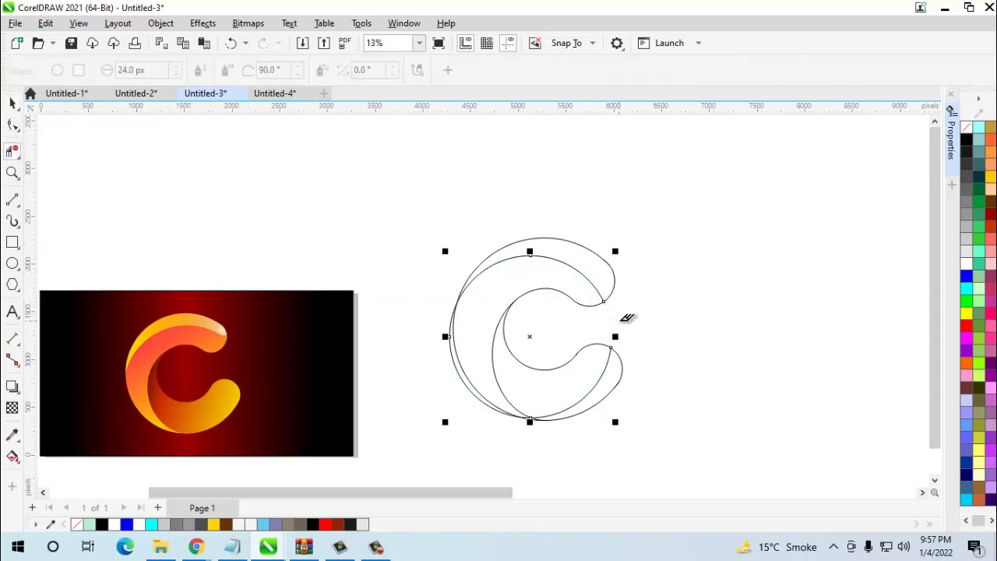
{"action": "left_click", "coordinate": [460, 375]}
{"action": "scroll", "coordinate": [592, 370], "scroll_direction": "up", "scroll_amount": 2}
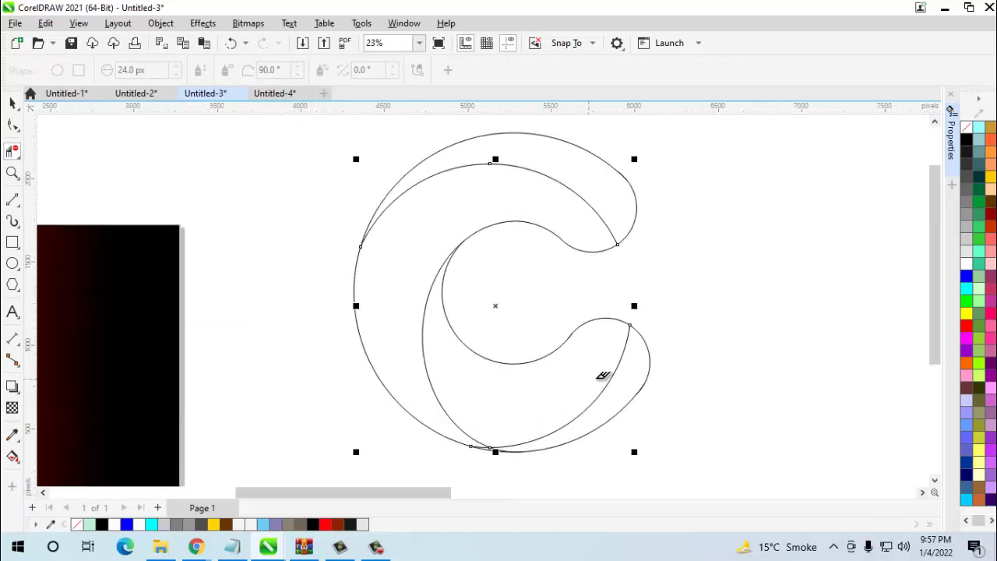
{"action": "scroll", "coordinate": [615, 378], "scroll_direction": "up", "scroll_amount": 1}
{"action": "scroll", "coordinate": [445, 468], "scroll_direction": "up", "scroll_amount": 2}
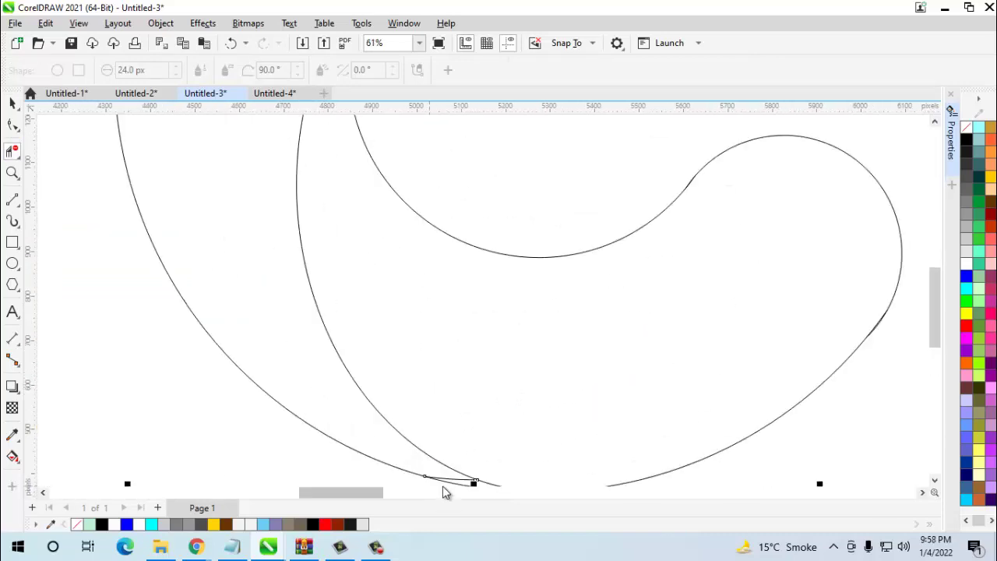
{"action": "scroll", "coordinate": [445, 490], "scroll_direction": "up", "scroll_amount": 3}
{"action": "scroll", "coordinate": [436, 351], "scroll_direction": "down", "scroll_amount": 2}
{"action": "scroll", "coordinate": [412, 327], "scroll_direction": "up", "scroll_amount": 3}
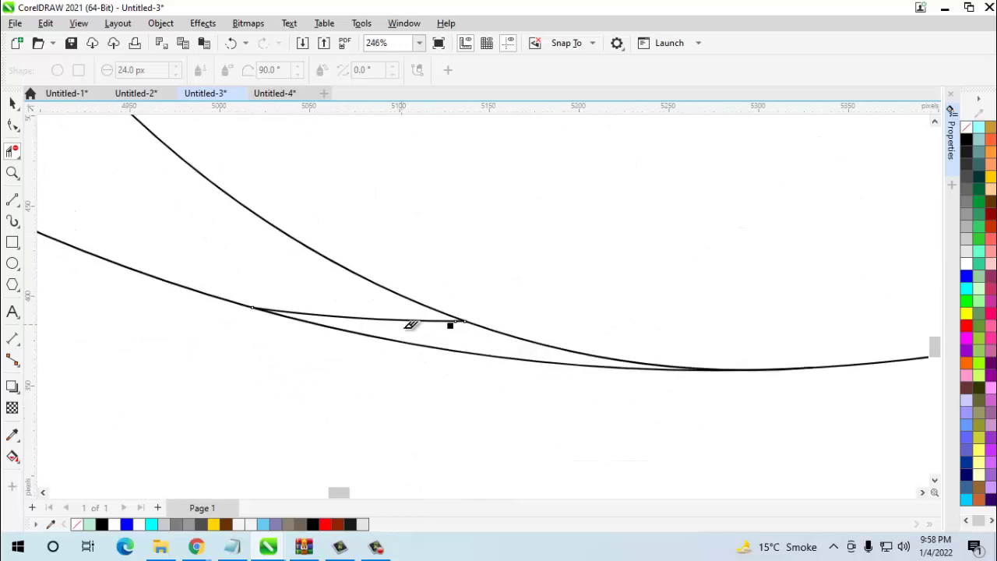
- Remove the short leftover bottom segment and deselect the C with the Pick tool
{"action": "left_click", "coordinate": [406, 322]}
{"action": "scroll", "coordinate": [448, 400], "scroll_direction": "down", "scroll_amount": 2}
{"action": "scroll", "coordinate": [448, 400], "scroll_direction": "down", "scroll_amount": 6}
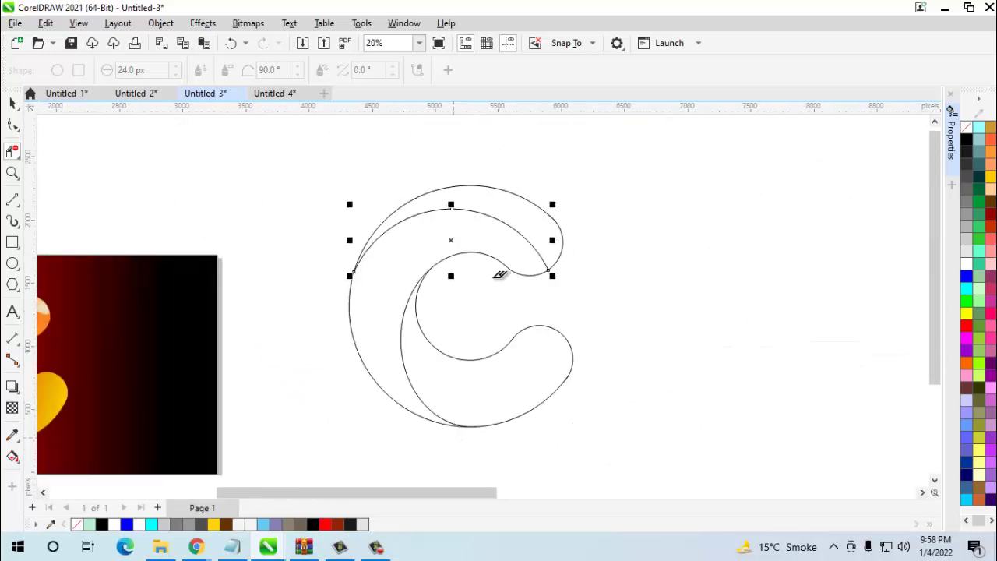
{"action": "left_click", "coordinate": [11, 104]}
{"action": "left_click", "coordinate": [376, 277]}
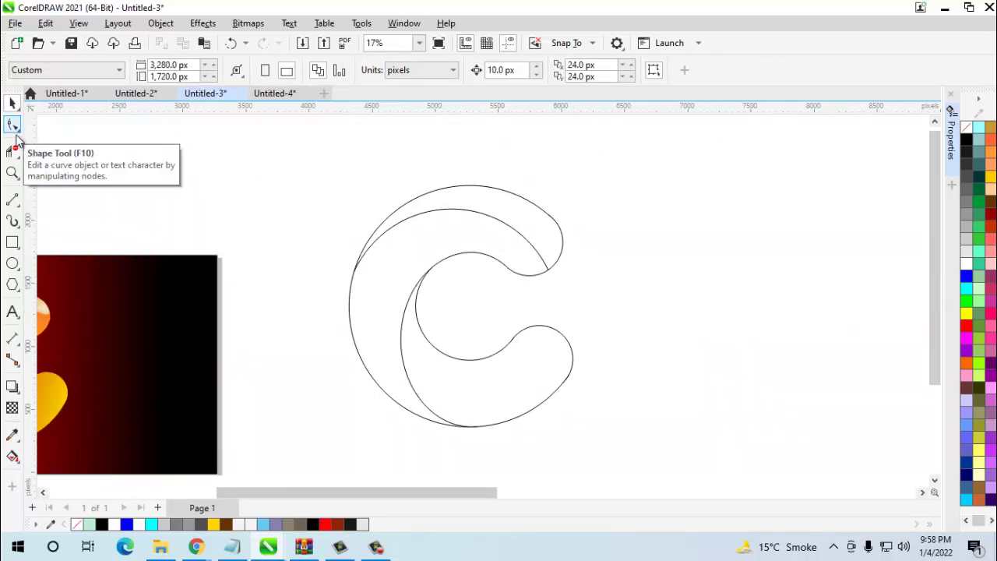
- Select the inner fold curve and snap its end node onto the C's upper-tip intersection
{"action": "left_click", "coordinate": [15, 156]}
{"action": "left_click", "coordinate": [13, 125]}
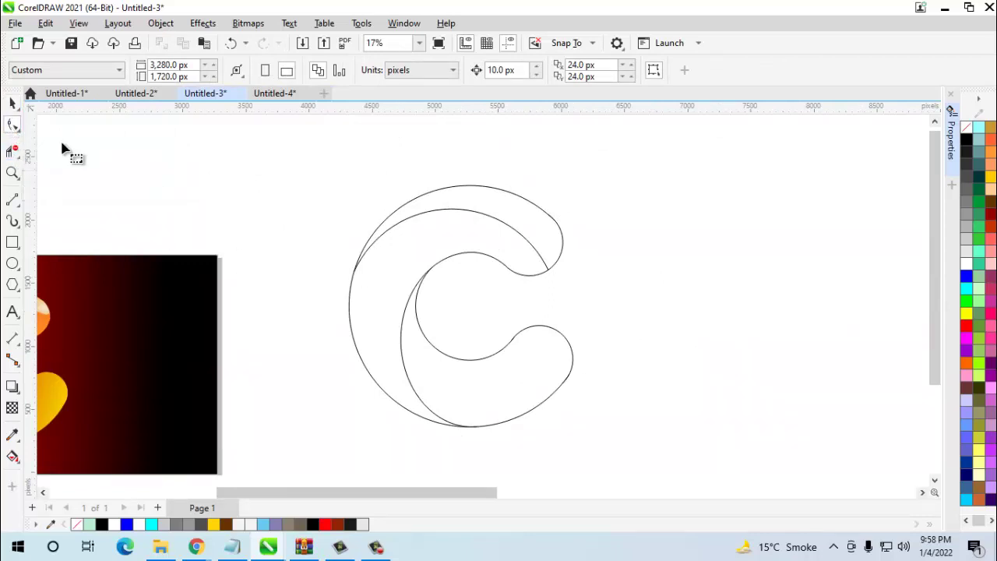
{"action": "scroll", "coordinate": [549, 269], "scroll_direction": "up", "scroll_amount": 1}
{"action": "scroll", "coordinate": [543, 276], "scroll_direction": "up", "scroll_amount": 4}
{"action": "scroll", "coordinate": [542, 281], "scroll_direction": "up", "scroll_amount": 1}
{"action": "left_click", "coordinate": [542, 290]}
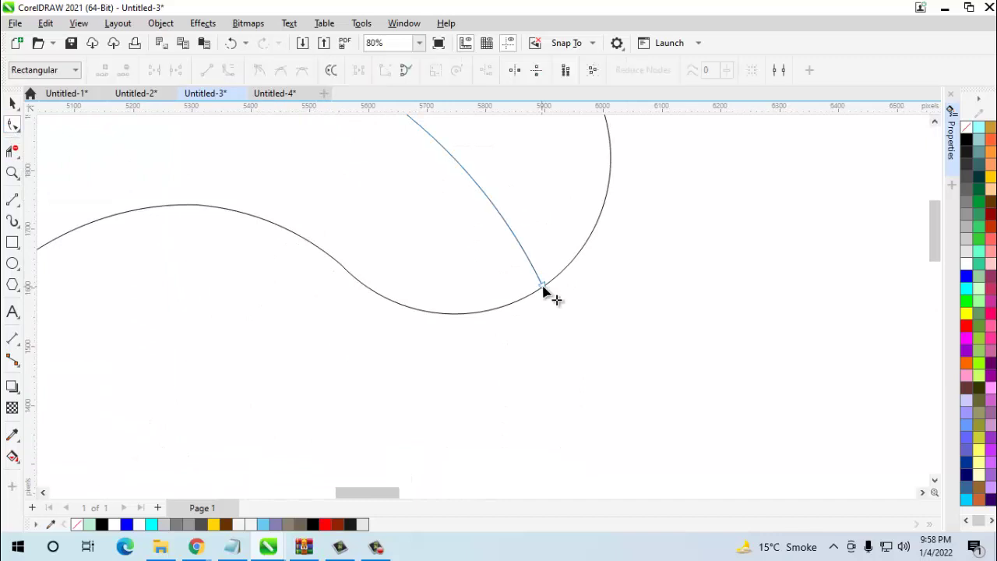
{"action": "scroll", "coordinate": [550, 296], "scroll_direction": "up", "scroll_amount": 2}
{"action": "scroll", "coordinate": [541, 292], "scroll_direction": "up", "scroll_amount": 2}
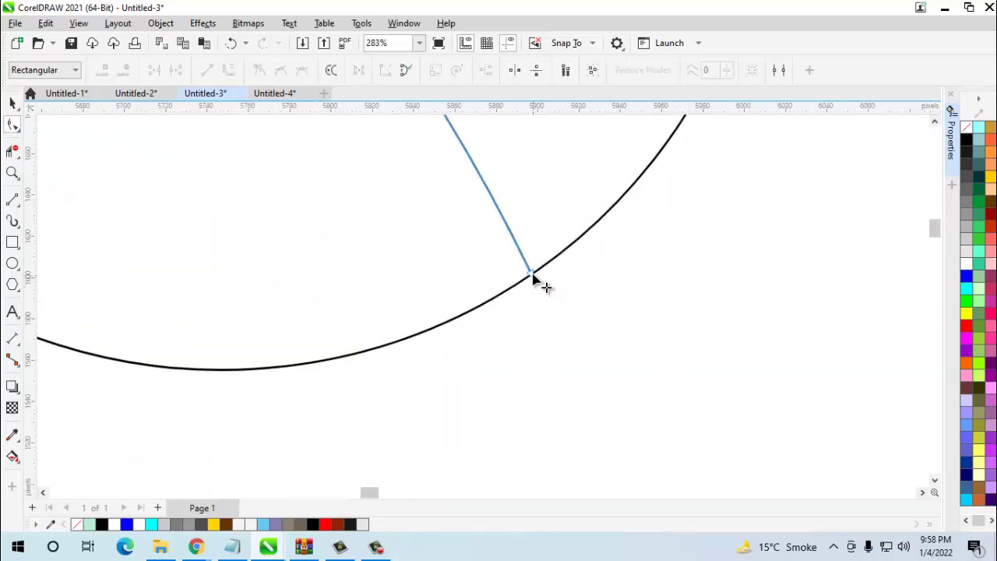
{"action": "scroll", "coordinate": [543, 290], "scroll_direction": "down", "scroll_amount": 2}
{"action": "scroll", "coordinate": [545, 294], "scroll_direction": "down", "scroll_amount": 2}
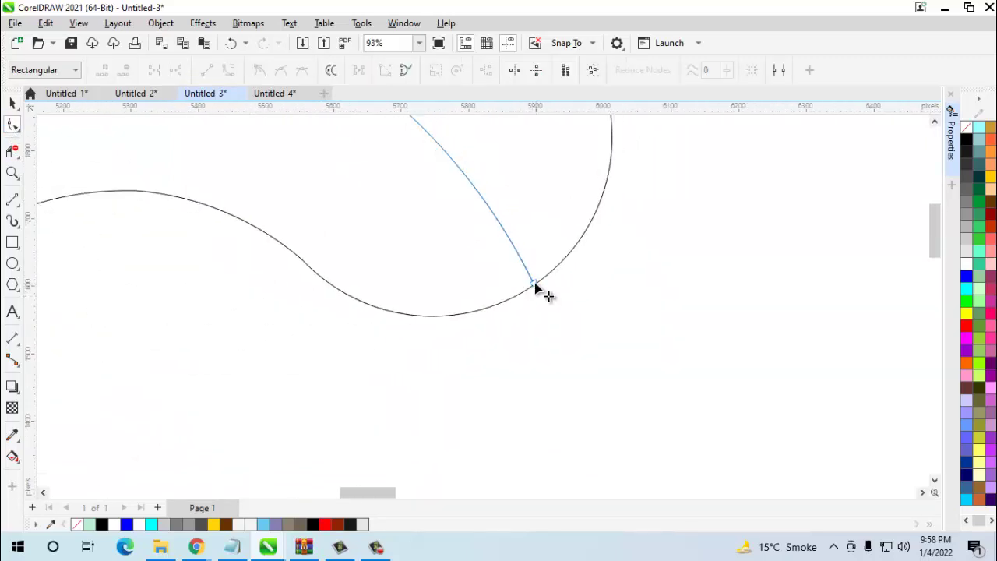
{"action": "mouse_move", "coordinate": [533, 284]}
{"action": "left_mouse_down"}
{"action": "mouse_move", "coordinate": [578, 235]}
{"action": "mouse_move", "coordinate": [596, 259]}
{"action": "mouse_move", "coordinate": [578, 212]}
{"action": "mouse_move", "coordinate": [602, 232]}
{"action": "left_mouse_up"}
- Bend the fold curve so it sweeps smoothly up into the C's upper-right tip
{"action": "scroll", "coordinate": [641, 327], "scroll_direction": "down", "scroll_amount": 2}
{"action": "scroll", "coordinate": [612, 261], "scroll_direction": "down", "scroll_amount": 2}
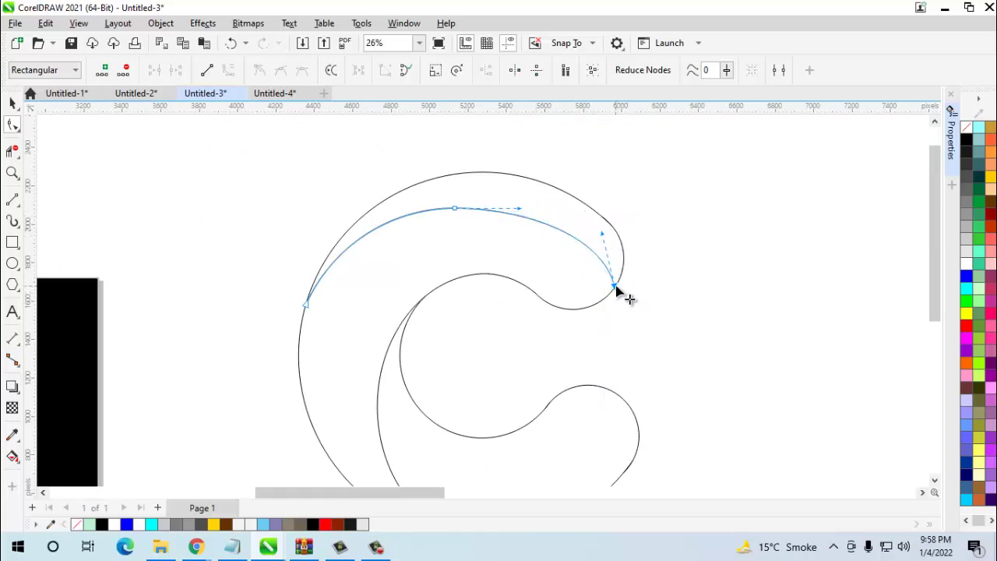
{"action": "mouse_move", "coordinate": [615, 288]}
{"action": "left_mouse_down"}
{"action": "mouse_move", "coordinate": [598, 250]}
{"action": "mouse_move", "coordinate": [559, 267]}
{"action": "left_mouse_up"}
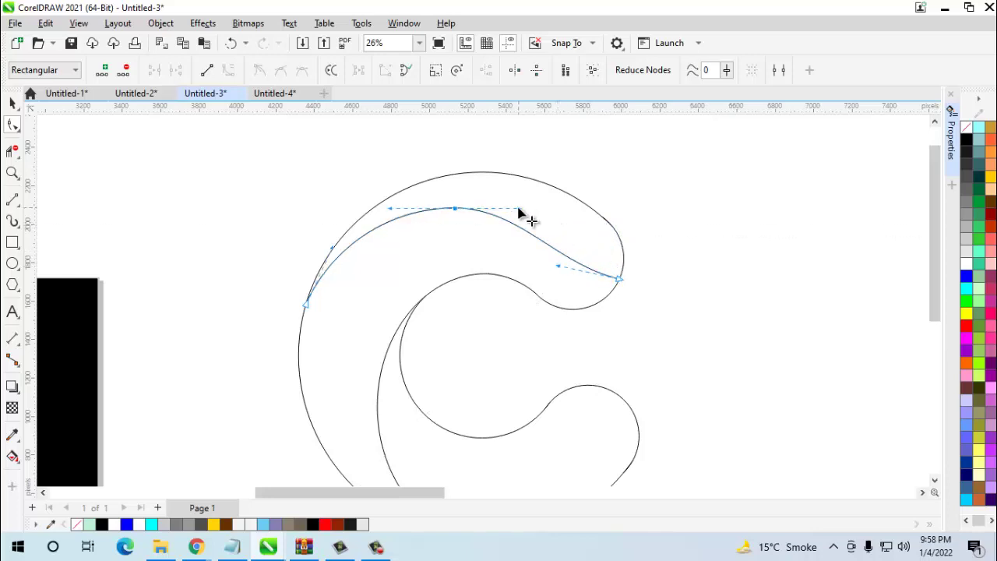
{"action": "mouse_move", "coordinate": [520, 210]}
{"action": "left_mouse_down"}
{"action": "mouse_move", "coordinate": [572, 197]}
{"action": "mouse_move", "coordinate": [562, 198]}
{"action": "left_mouse_up"}
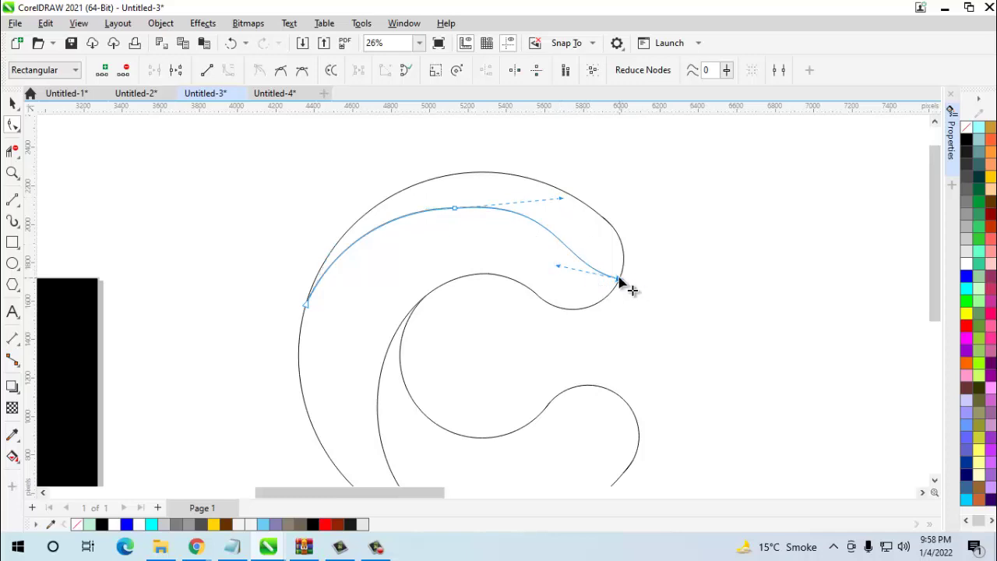
{"action": "left_click_drag", "start_coordinate": [620, 279], "coordinate": [624, 263]}
{"action": "left_click", "coordinate": [725, 244]}
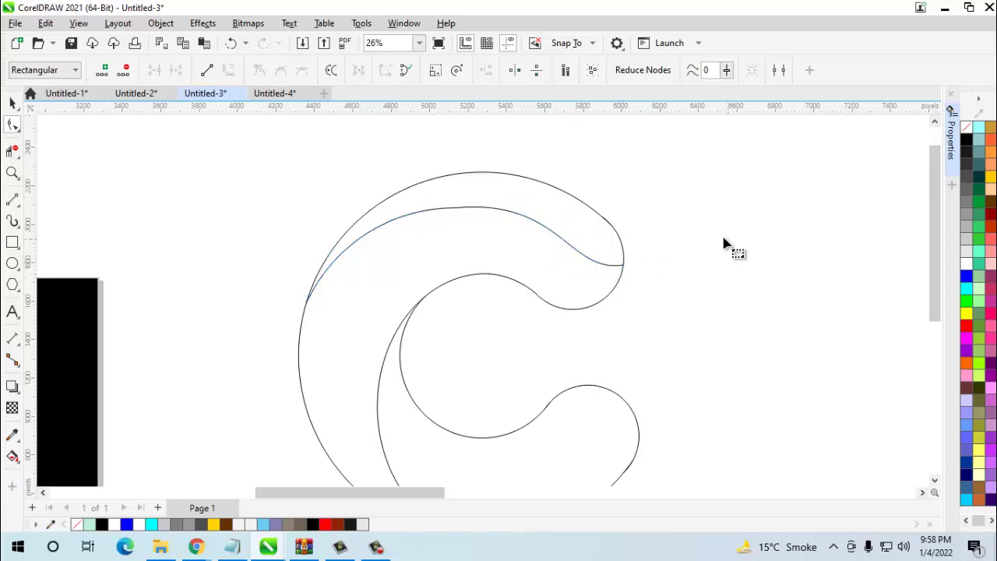
{"action": "scroll", "coordinate": [536, 237], "scroll_direction": "down", "scroll_amount": 2}
{"action": "scroll", "coordinate": [436, 282], "scroll_direction": "down", "scroll_amount": 1}
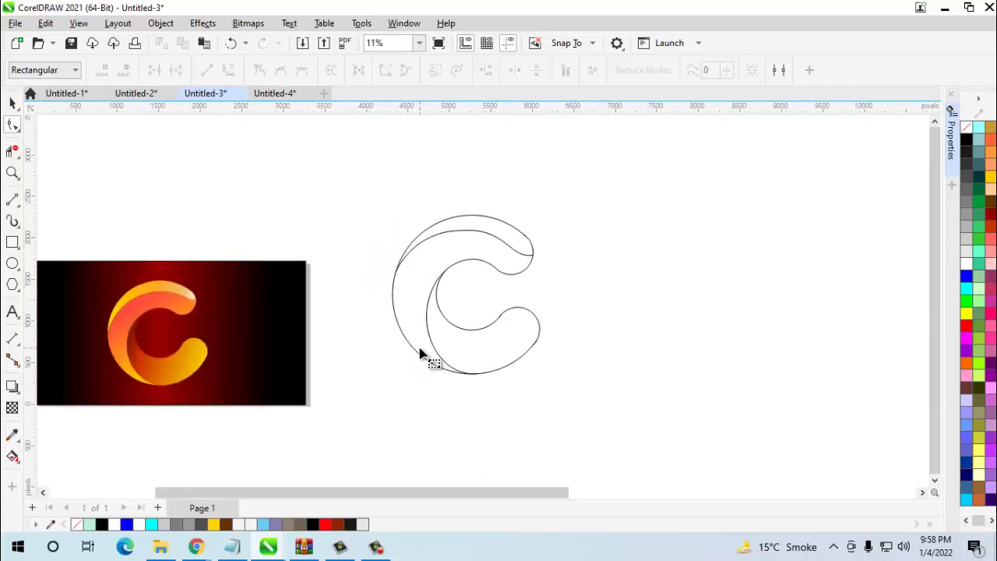
- Smart-fill the three enclosed regions of the C outline with grey-brown
{"action": "left_click", "coordinate": [12, 458]}
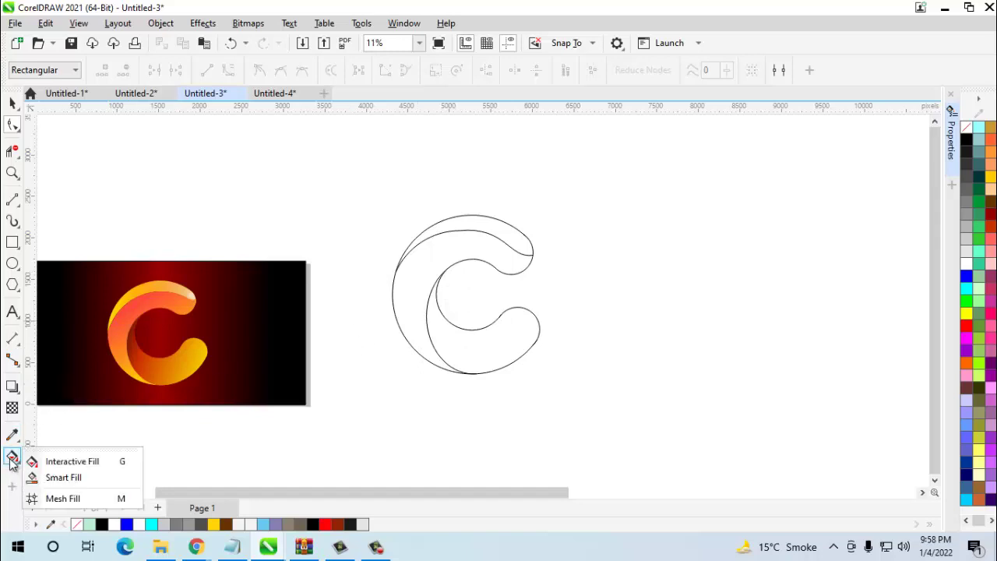
{"action": "left_click", "coordinate": [47, 476]}
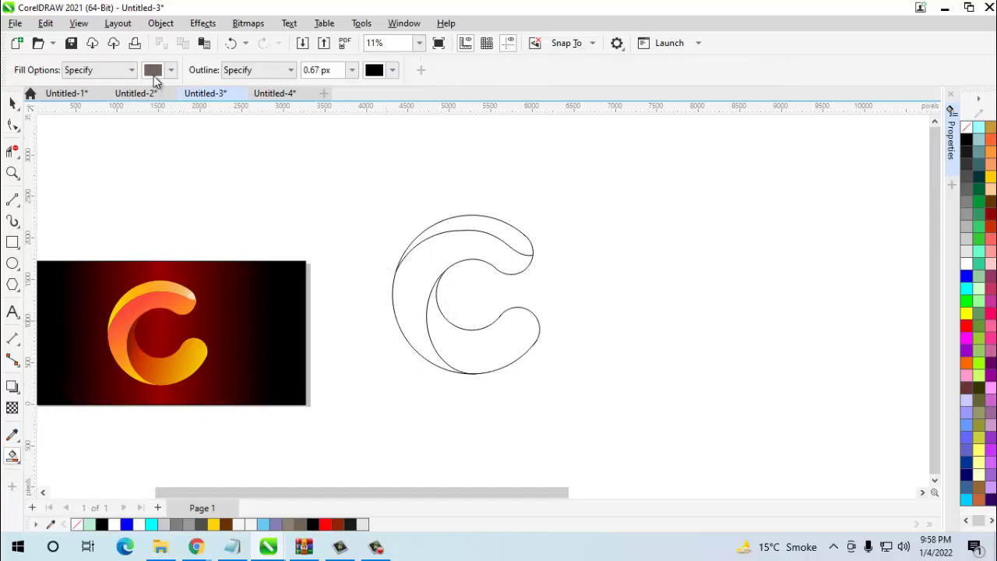
{"action": "left_click", "coordinate": [489, 227]}
{"action": "left_click", "coordinate": [435, 264]}
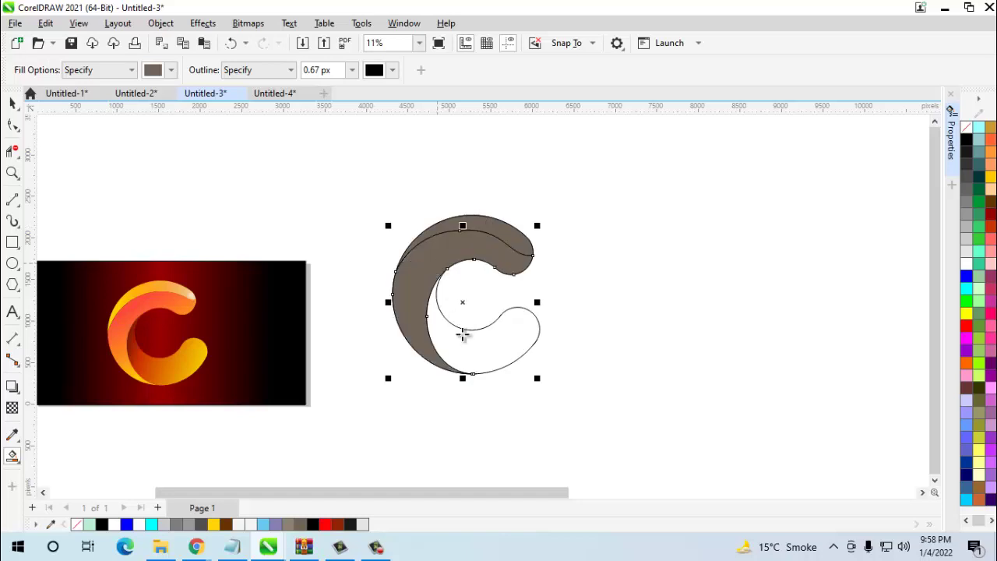
{"action": "left_click", "coordinate": [463, 334]}
- Marquee-select all the grey-brown filled pieces of the C
{"action": "left_click", "coordinate": [12, 103]}
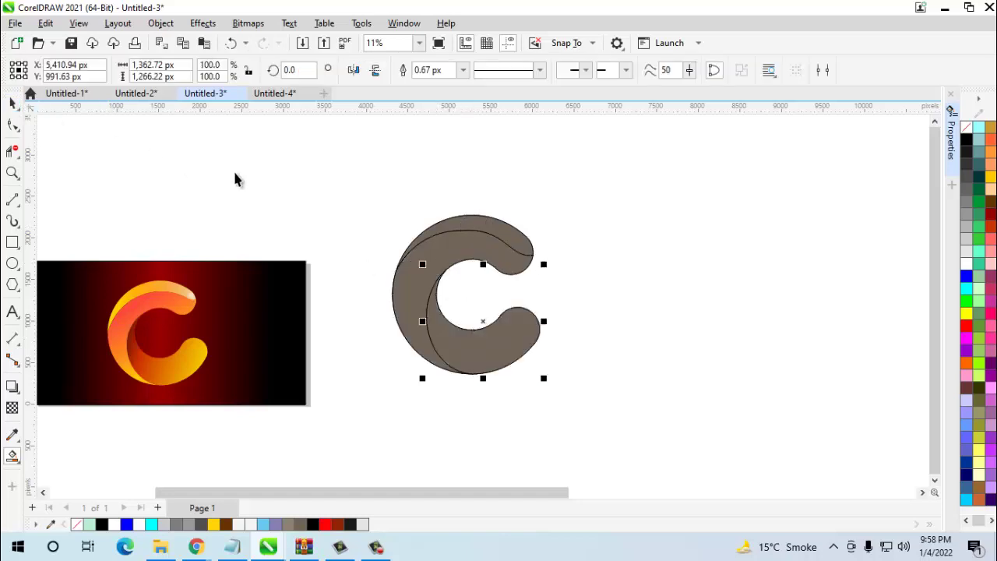
{"action": "left_click", "coordinate": [340, 197]}
{"action": "left_click_drag", "start_coordinate": [550, 396], "coordinate": [595, 411]}
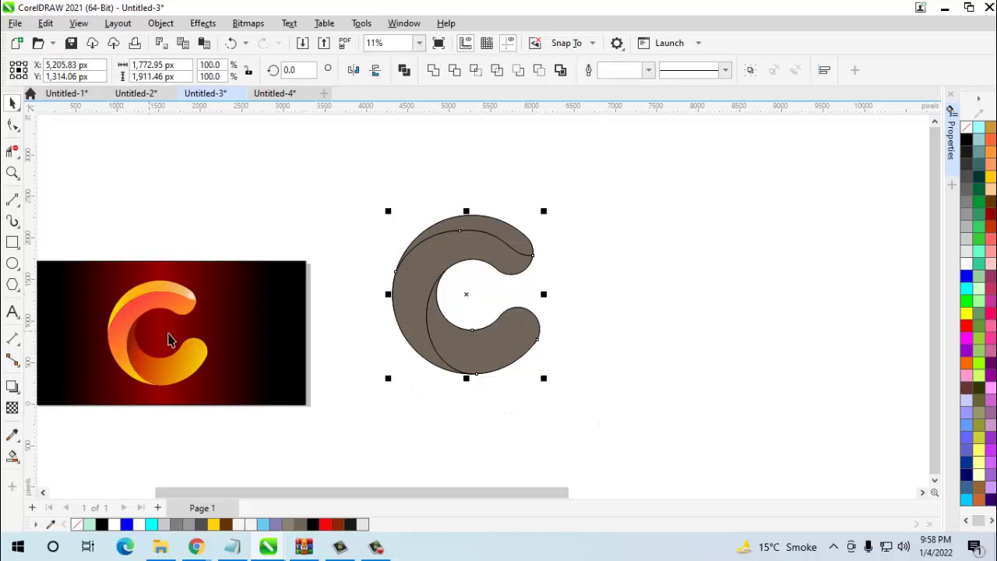
{"action": "scroll", "coordinate": [170, 340], "scroll_direction": "up", "scroll_amount": 1}
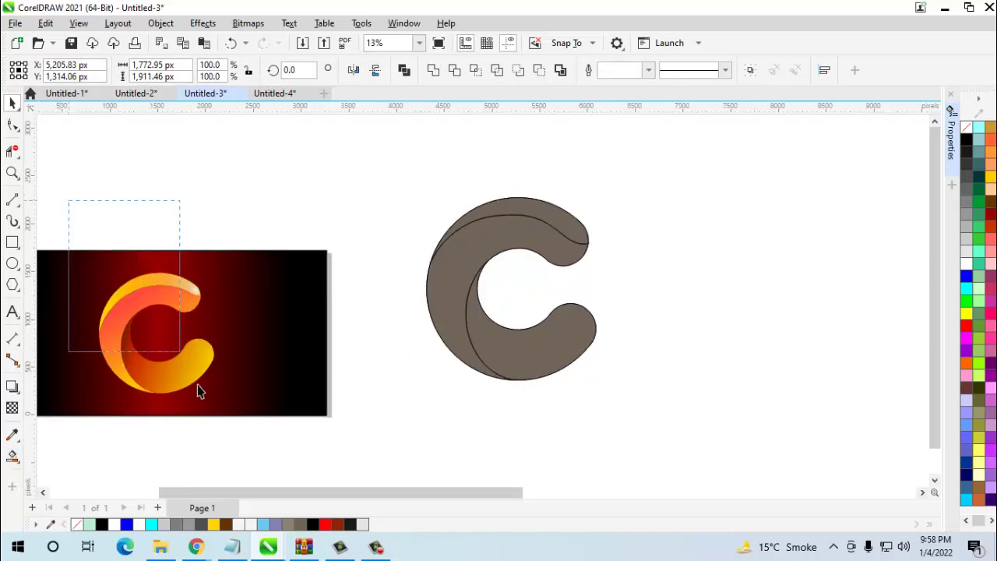
- Drag the grey-brown C left and down beside the gradient logo, then select its top piece
{"action": "left_click_drag", "start_coordinate": [68, 207], "coordinate": [228, 424]}
{"action": "left_click", "coordinate": [273, 217]}
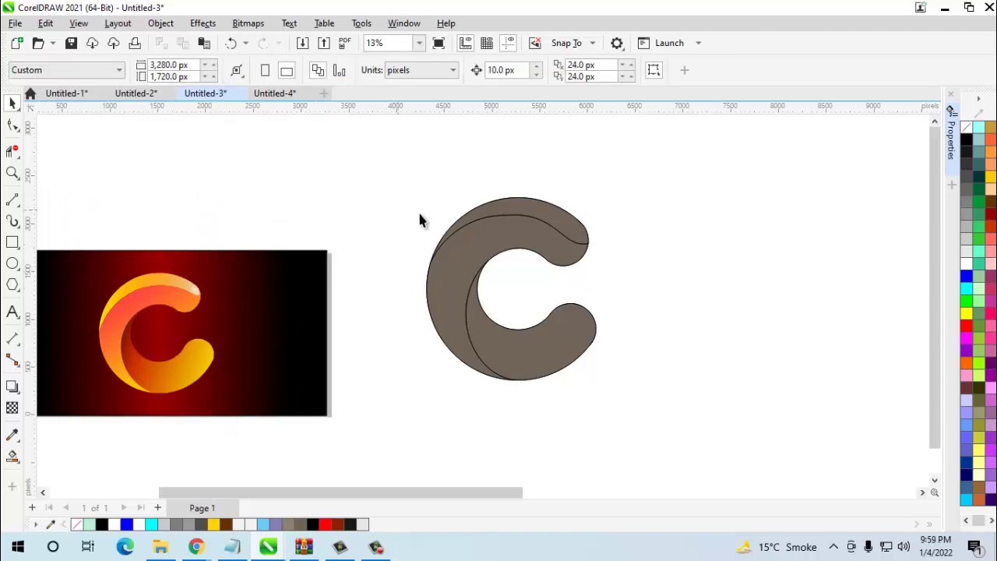
{"action": "scroll", "coordinate": [711, 171], "scroll_direction": "down", "scroll_amount": 1}
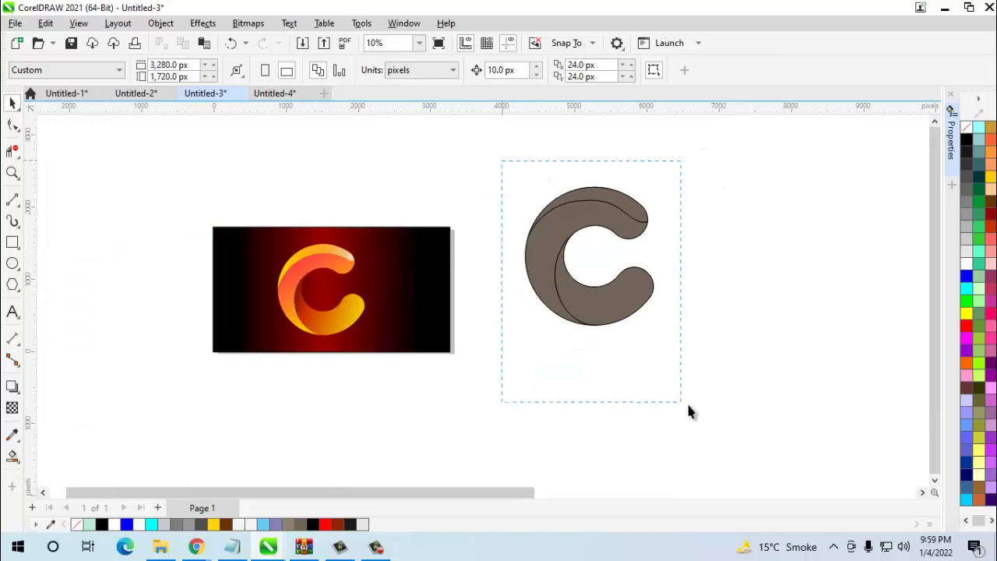
{"action": "left_click", "coordinate": [595, 283]}
{"action": "left_click_drag", "start_coordinate": [589, 260], "coordinate": [532, 292]}
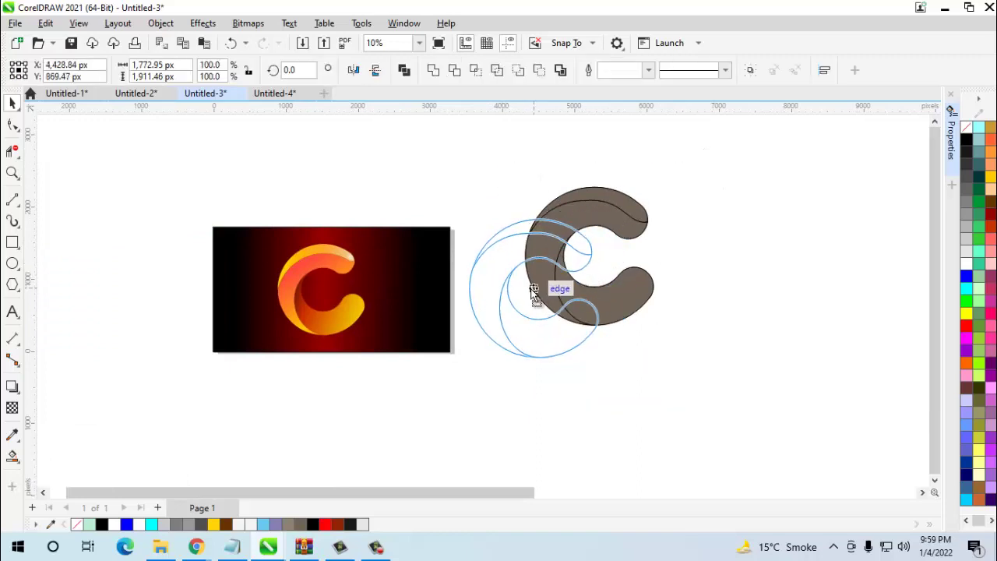
{"action": "left_click", "coordinate": [508, 398]}
{"action": "scroll", "coordinate": [522, 224], "scroll_direction": "up", "scroll_amount": 1}
{"action": "scroll", "coordinate": [522, 224], "scroll_direction": "up", "scroll_amount": 1}
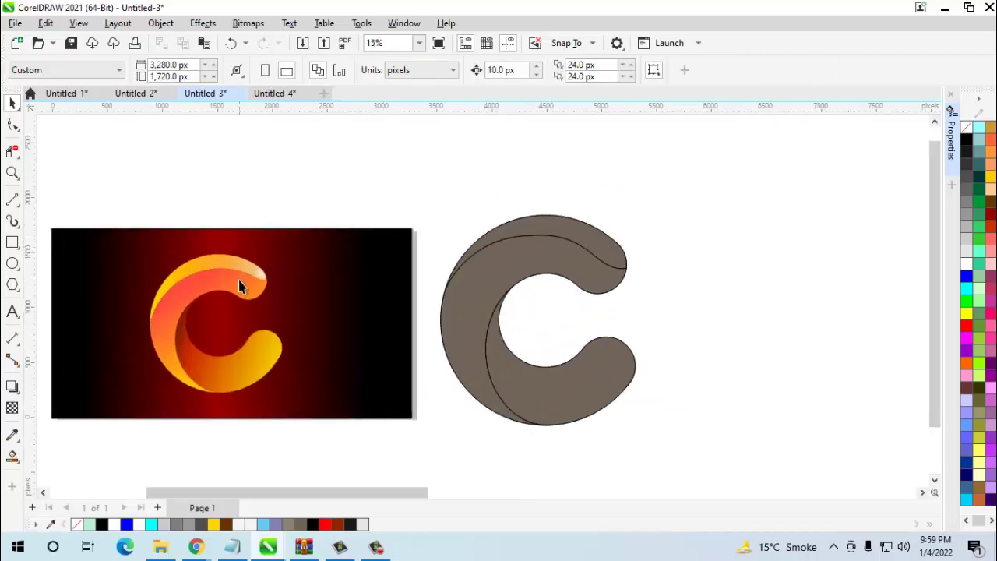
{"action": "scroll", "coordinate": [238, 284], "scroll_direction": "up", "scroll_amount": 1}
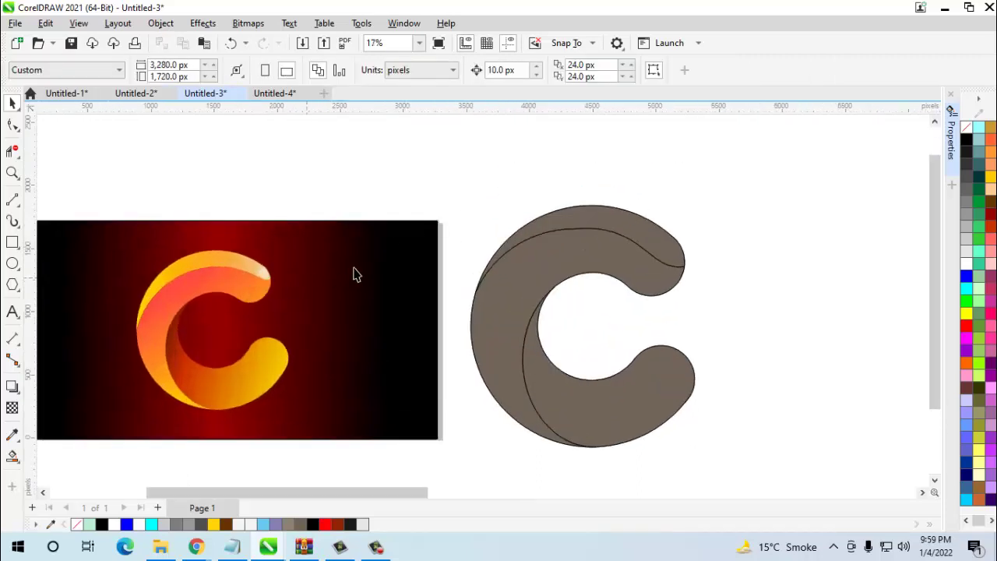
{"action": "left_click", "coordinate": [631, 234]}
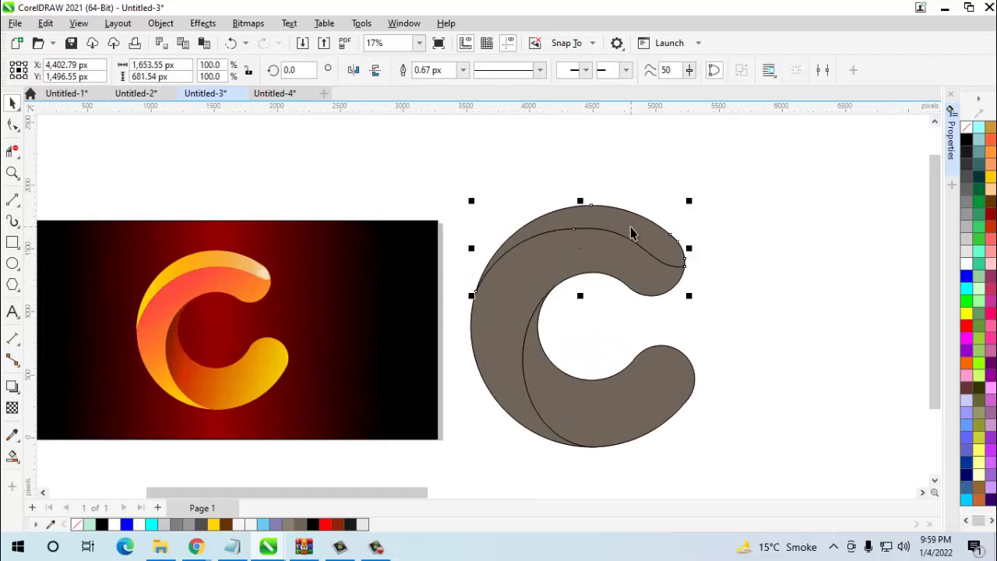
- Copy outline and fill from the left logo's pink highlight onto the right C's top piece
{"action": "left_click", "coordinate": [45, 22]}
{"action": "left_click", "coordinate": [100, 127]}
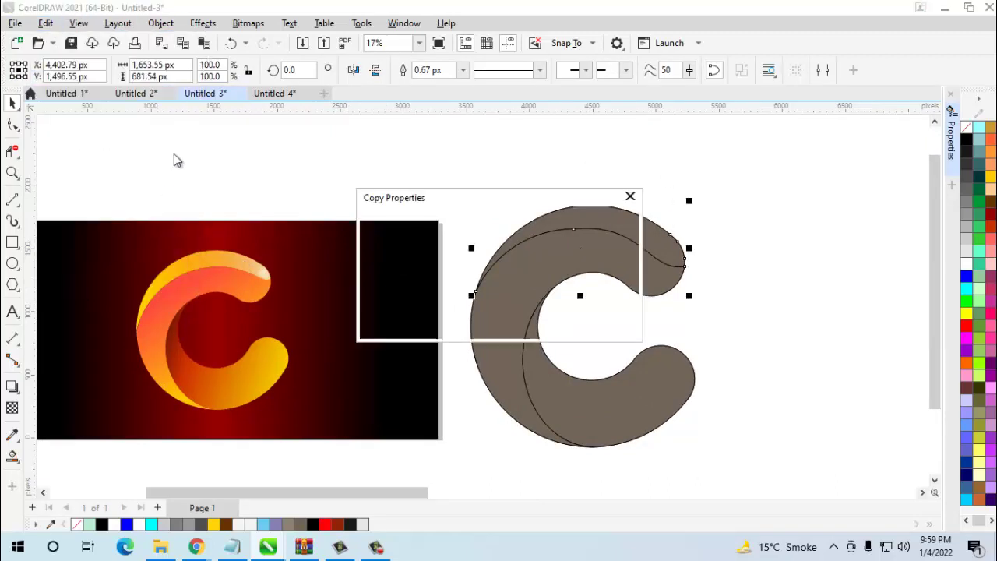
{"action": "left_click", "coordinate": [515, 298]}
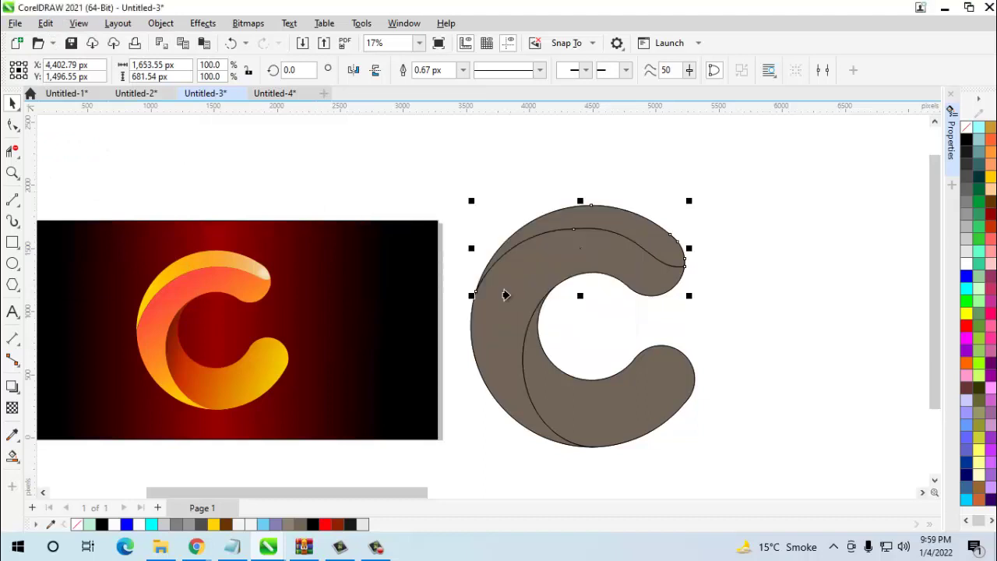
{"action": "left_click", "coordinate": [191, 267]}
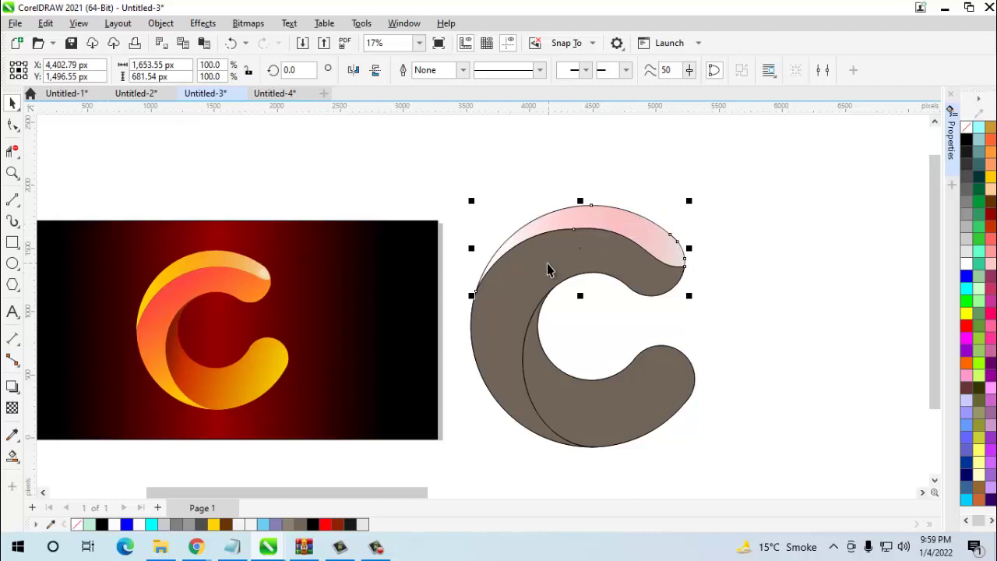
{"action": "left_click", "coordinate": [414, 177]}
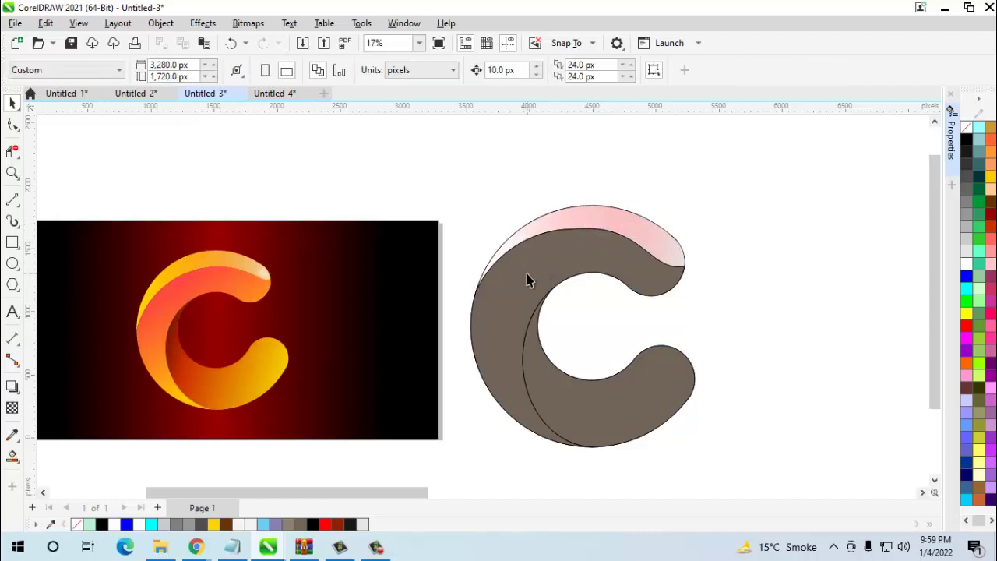
- Copy the left logo's orange-red fill onto the right C's front piece
{"action": "left_click", "coordinate": [527, 274]}
{"action": "left_click", "coordinate": [45, 23]}
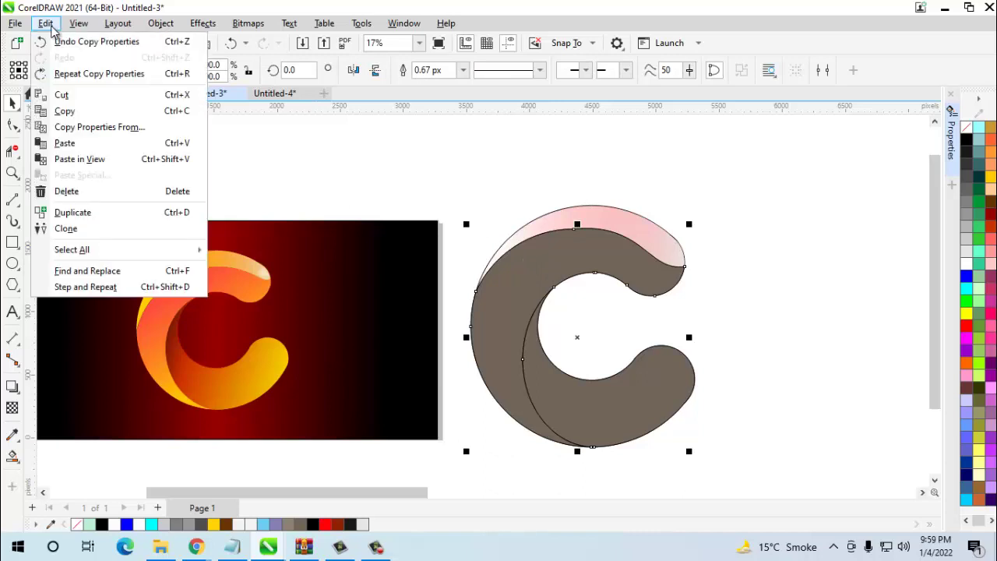
{"action": "left_click", "coordinate": [87, 127]}
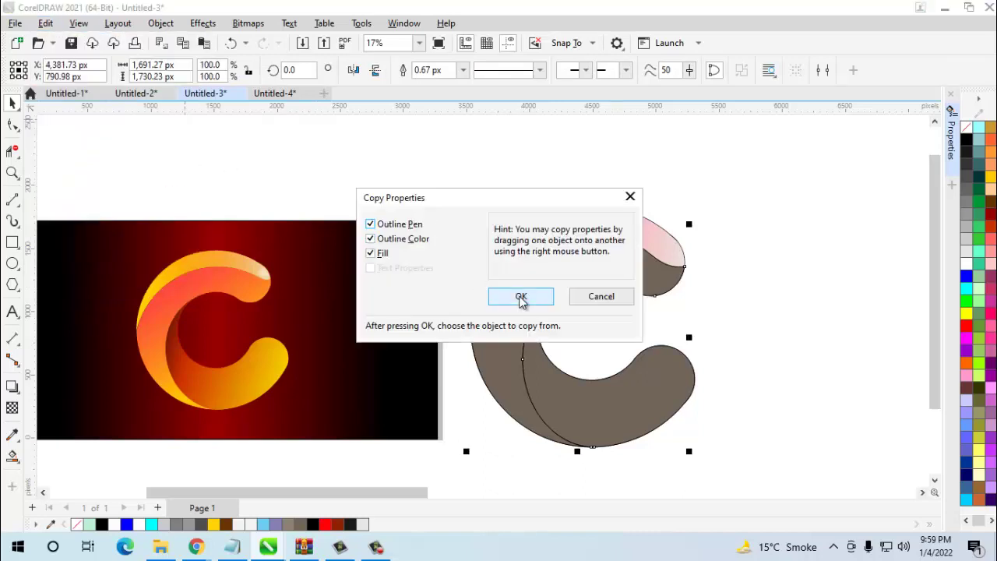
{"action": "left_click", "coordinate": [521, 300]}
{"action": "left_click", "coordinate": [146, 324]}
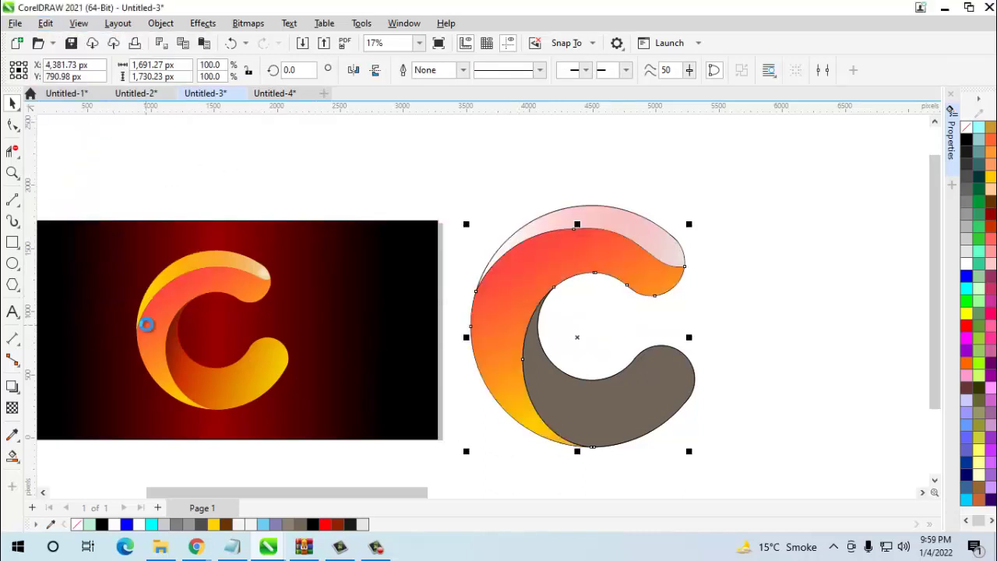
{"action": "key", "text": "Escape"}
- Copy the left logo's orange-yellow fill onto the right C's grey inner piece
{"action": "left_click", "coordinate": [576, 412]}
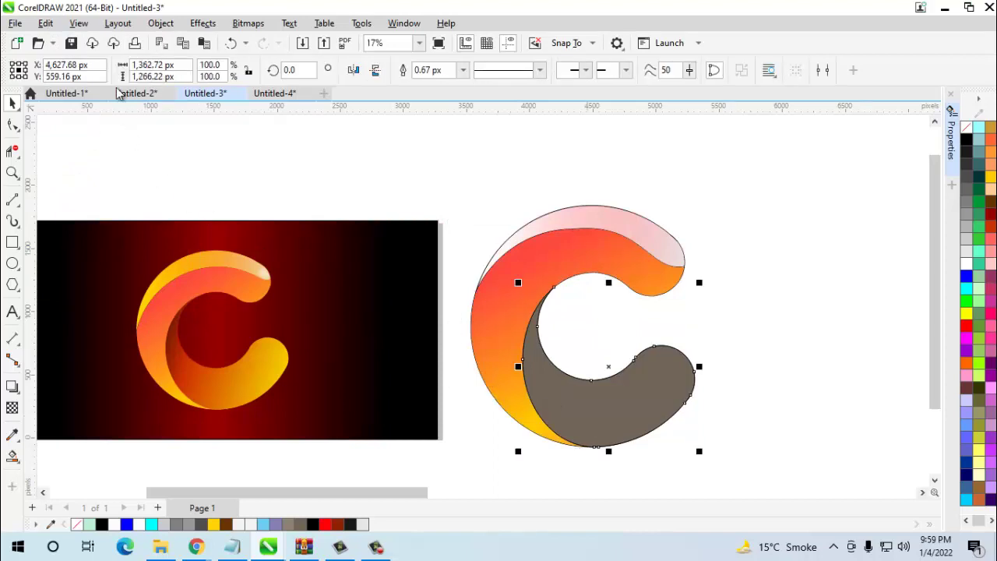
{"action": "left_click", "coordinate": [47, 25]}
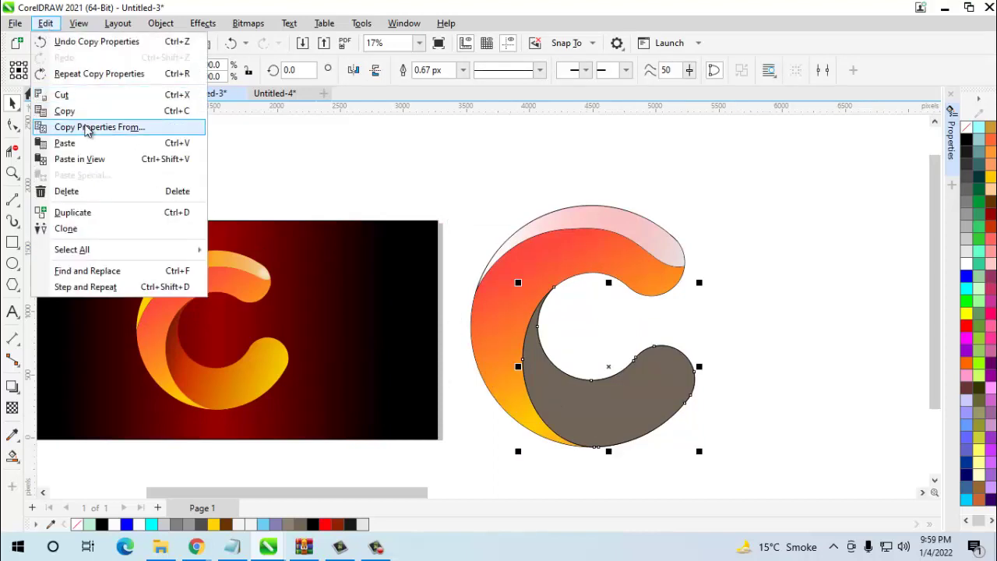
{"action": "left_click", "coordinate": [80, 128]}
{"action": "left_click", "coordinate": [519, 301]}
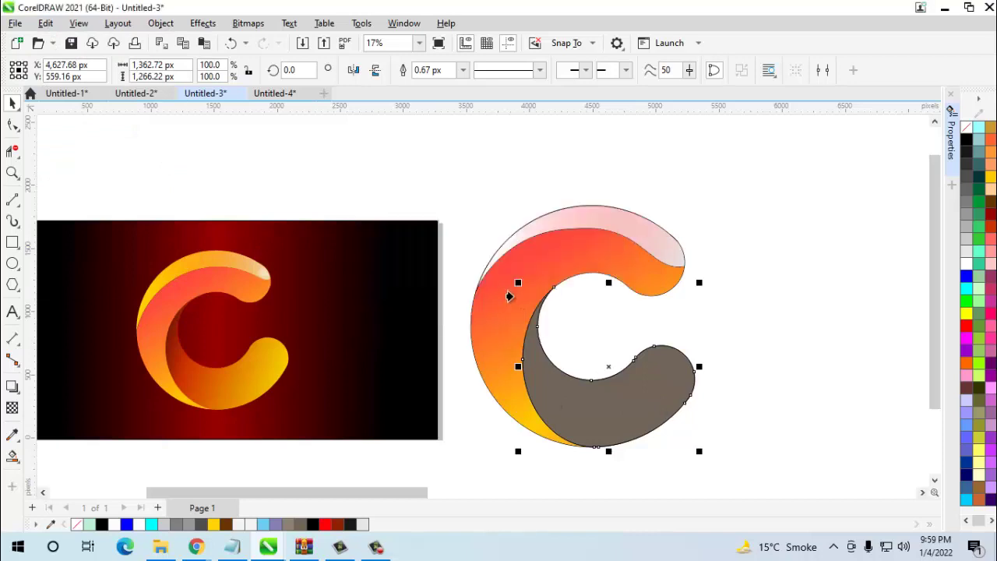
{"action": "left_click", "coordinate": [249, 376]}
{"action": "left_click", "coordinate": [718, 395]}
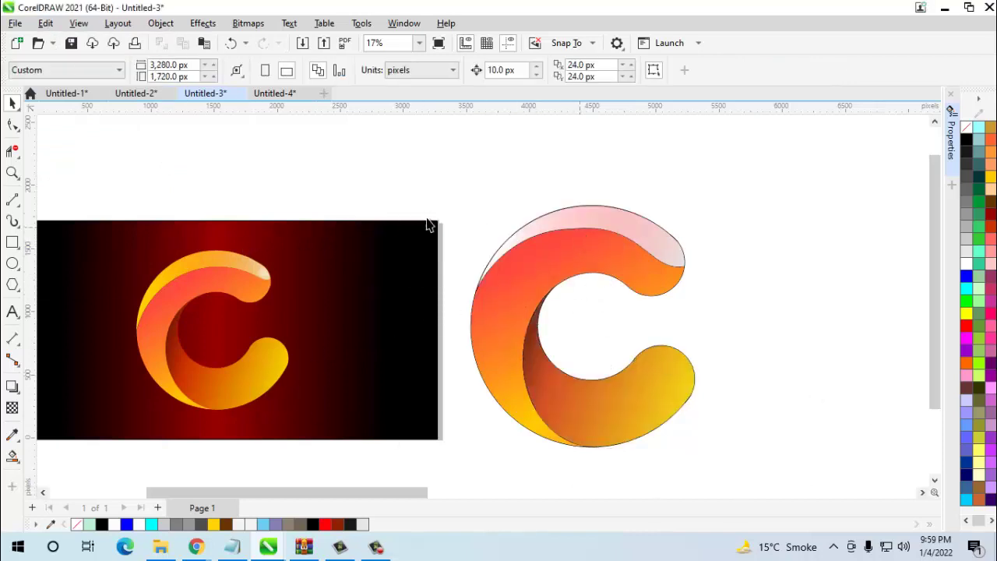
- Pull the pink highlight off the left logo and delete the stray extra highlight copy
{"action": "left_click_drag", "start_coordinate": [216, 266], "coordinate": [228, 182]}
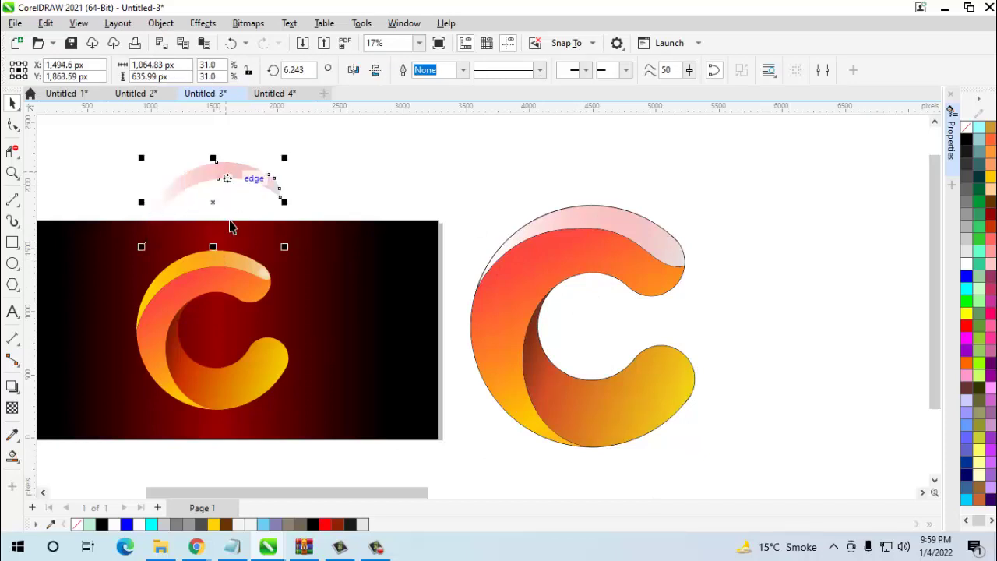
{"action": "left_click_drag", "start_coordinate": [217, 259], "coordinate": [377, 156]}
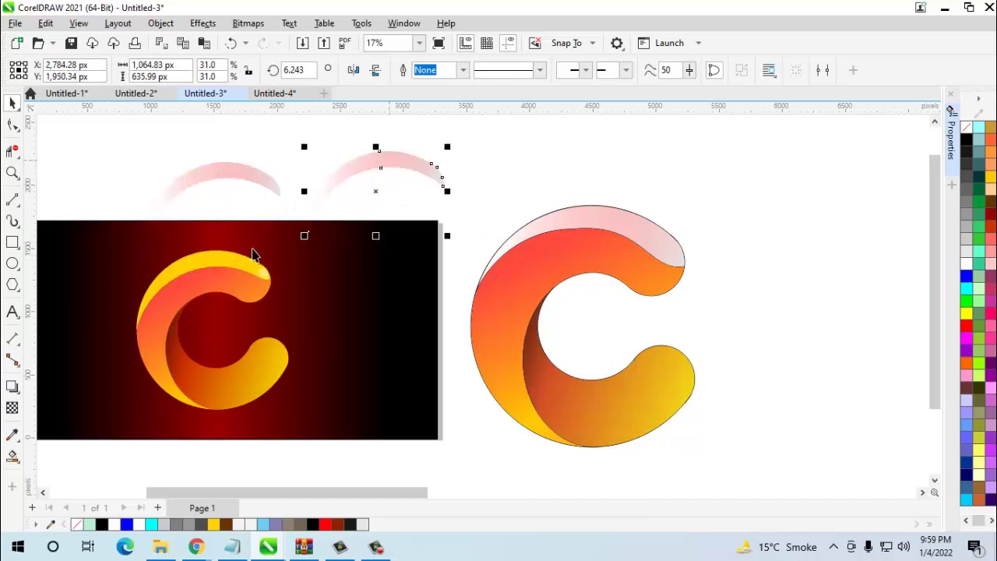
{"action": "left_click", "coordinate": [217, 270]}
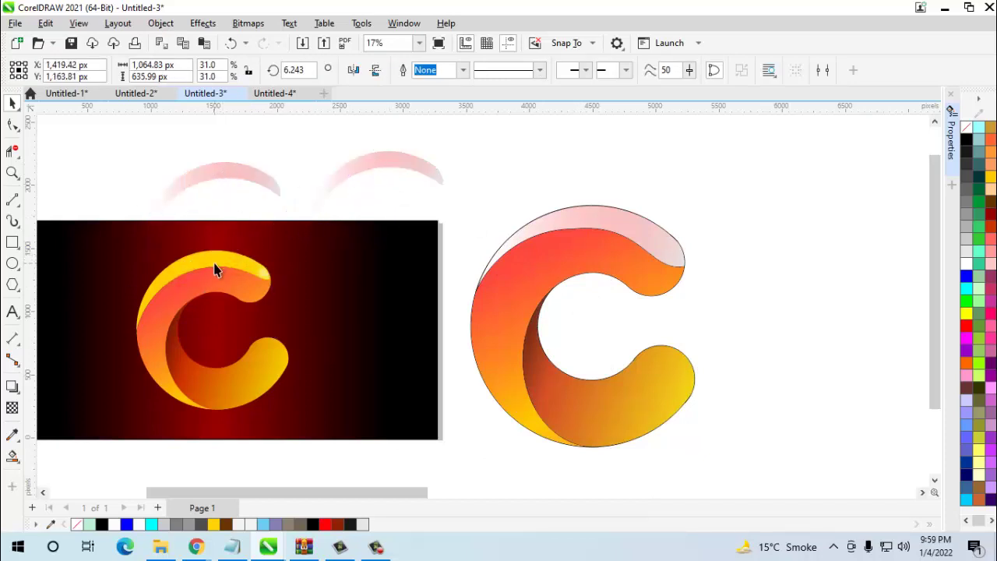
{"action": "left_click", "coordinate": [384, 169]}
{"action": "key", "text": "Delete"}
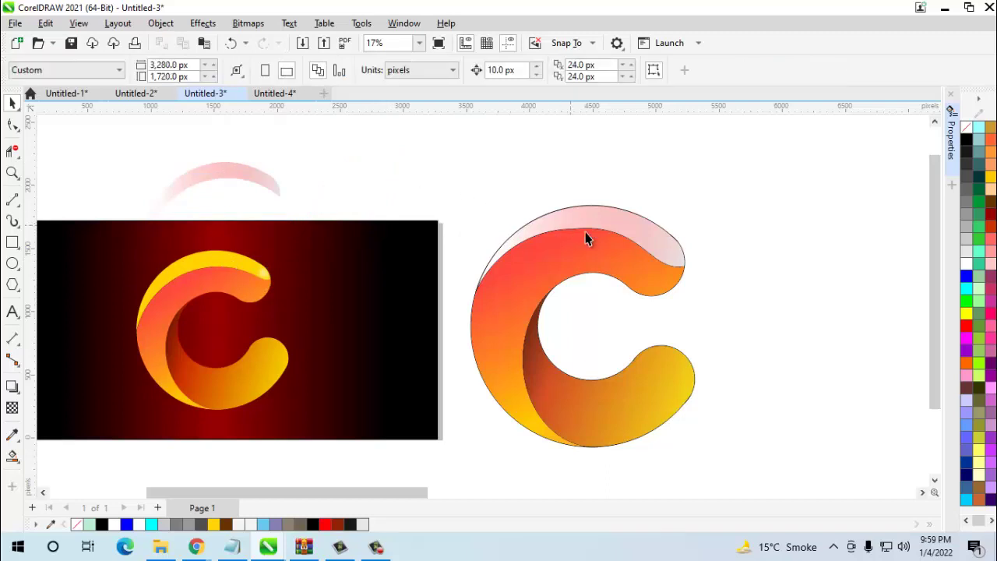
- Lift the right C's pink highlight away and smart-fill the gap at the C's top
{"action": "left_click", "coordinate": [590, 227]}
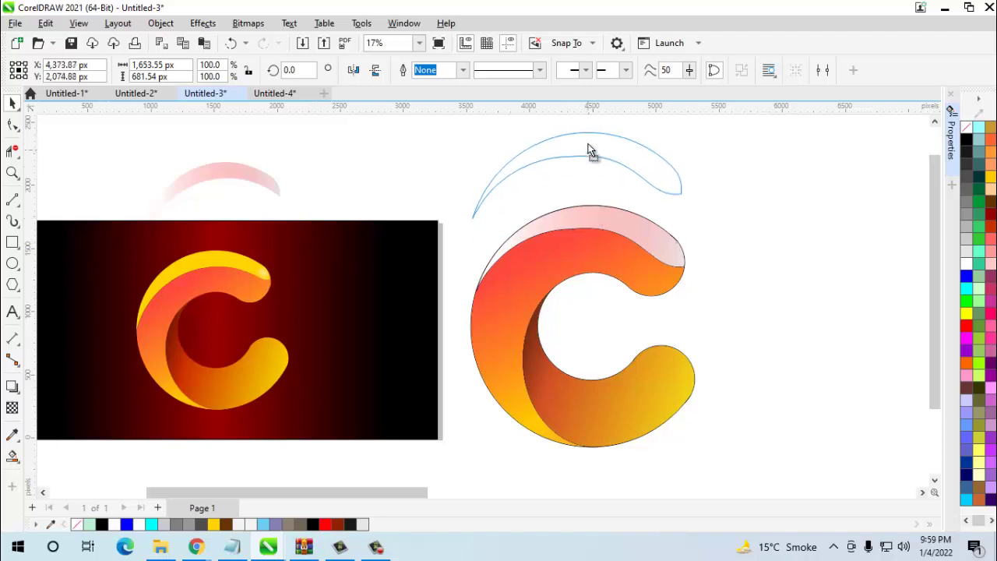
{"action": "left_click_drag", "start_coordinate": [592, 222], "coordinate": [588, 146]}
{"action": "left_click", "coordinate": [602, 221]}
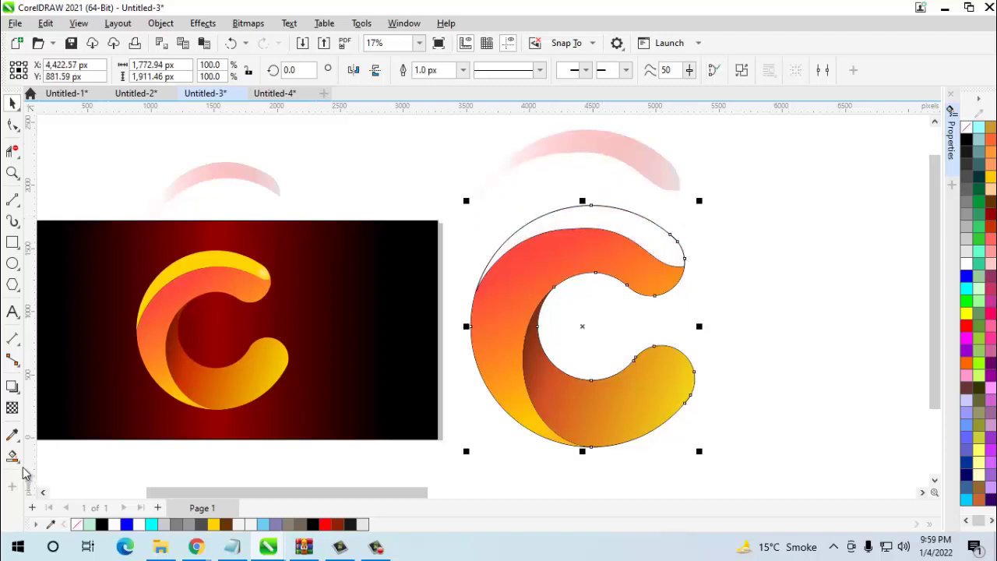
{"action": "left_click", "coordinate": [616, 216]}
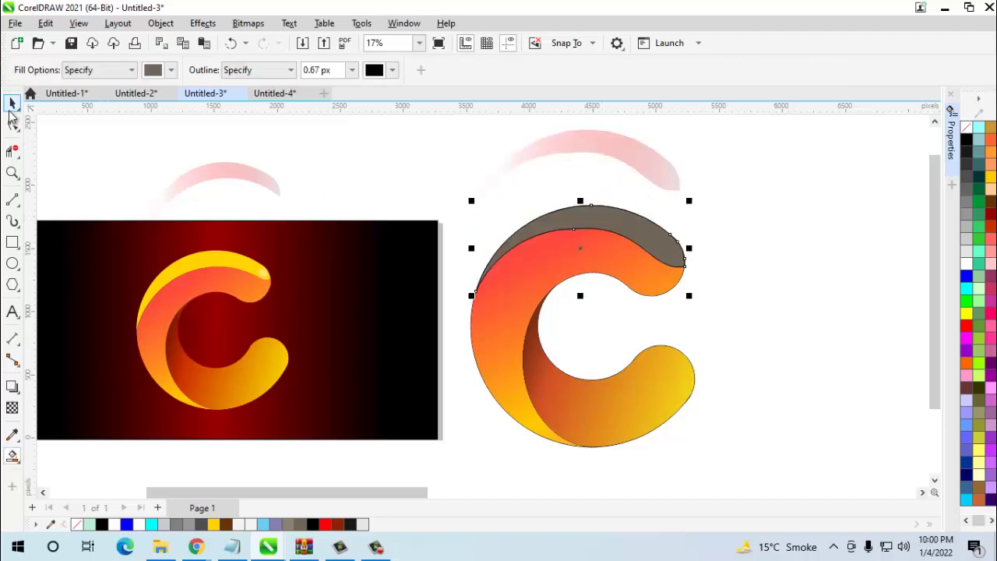
{"action": "key", "text": "space"}
- Copy the left logo's yellow gradient onto the right C's upper band, then select the pink arc
{"action": "left_click", "coordinate": [46, 22]}
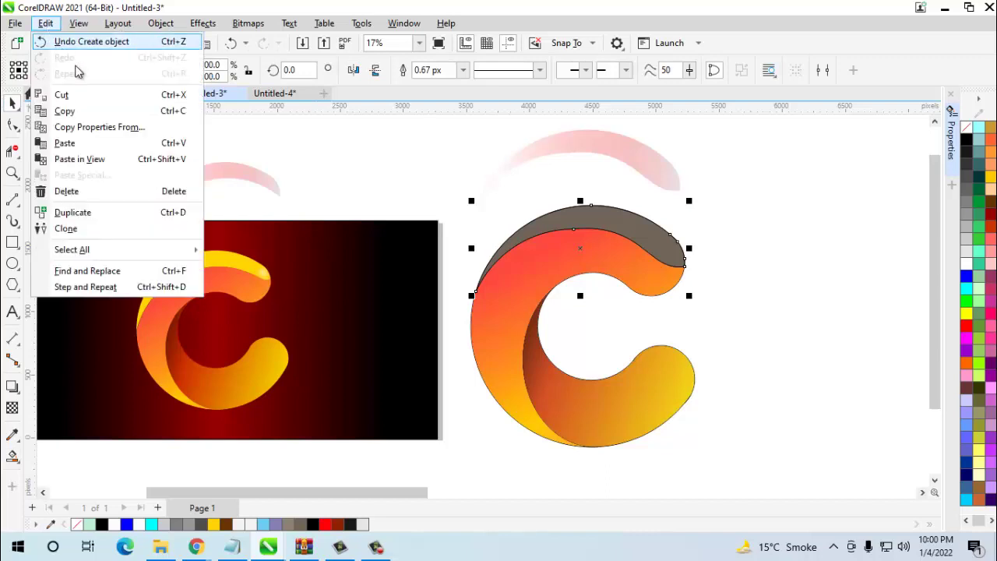
{"action": "left_click", "coordinate": [109, 127]}
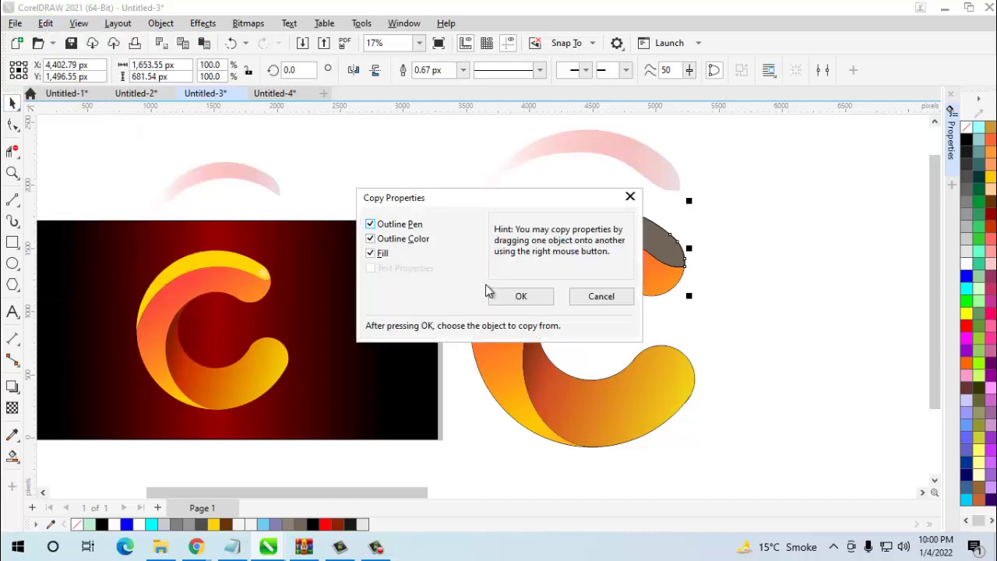
{"action": "left_click", "coordinate": [505, 294]}
{"action": "left_click", "coordinate": [211, 265]}
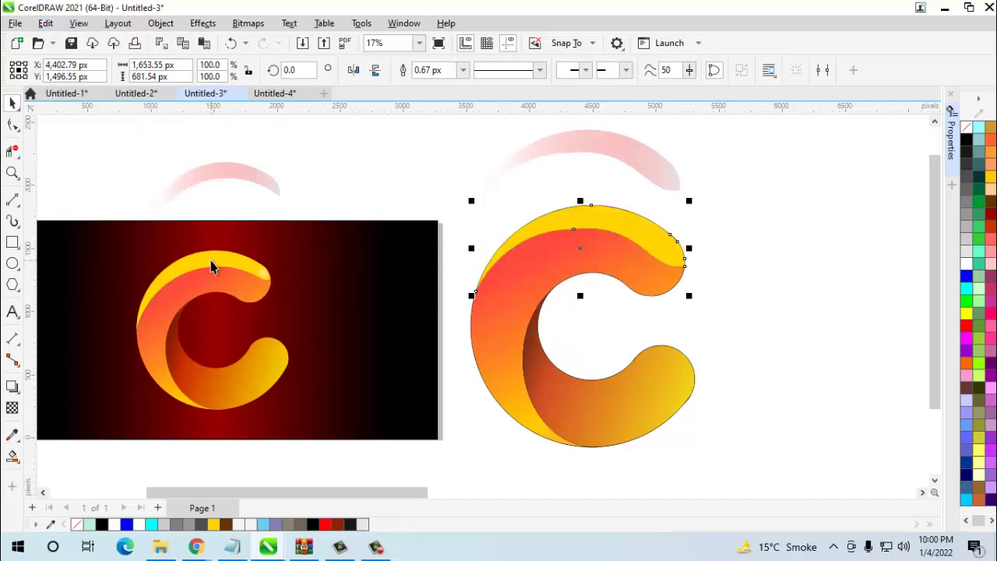
{"action": "left_click", "coordinate": [431, 160]}
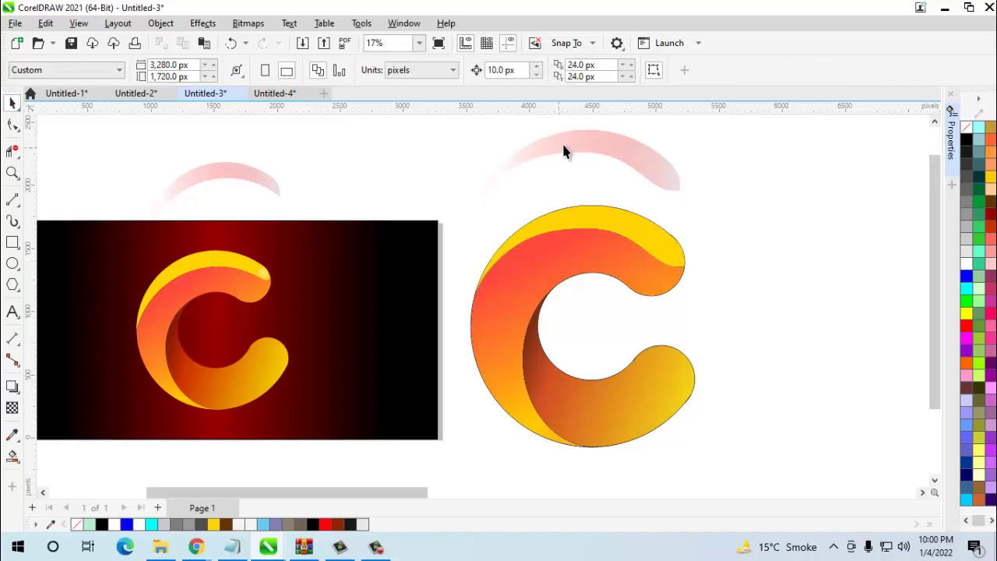
{"action": "left_click", "coordinate": [613, 143]}
- Drop the pink arc onto the right C's yellow top band and order it behind the red piece
{"action": "left_click_drag", "start_coordinate": [612, 143], "coordinate": [606, 217]}
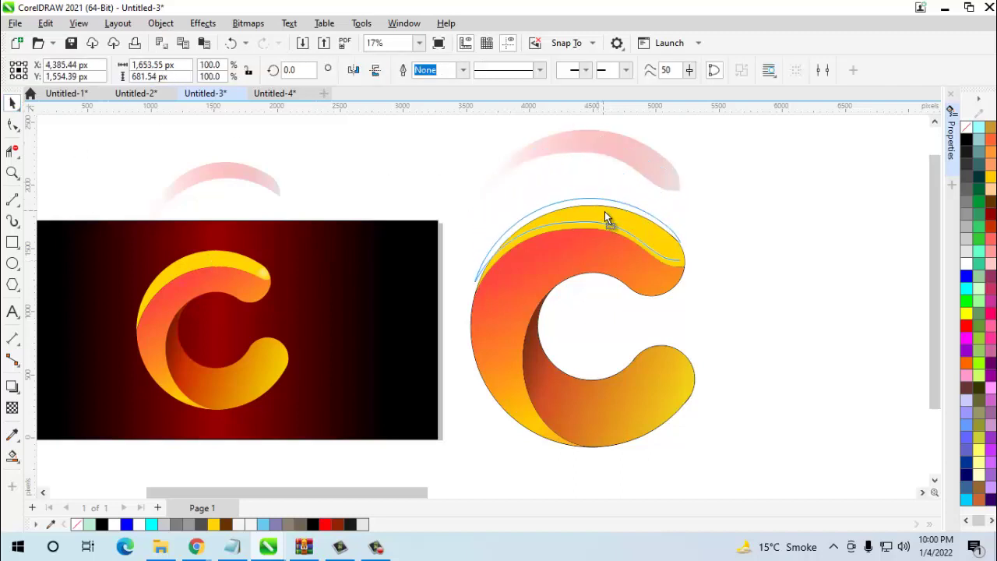
{"action": "scroll", "coordinate": [661, 267], "scroll_direction": "up", "scroll_amount": 2}
{"action": "scroll", "coordinate": [661, 268], "scroll_direction": "up", "scroll_amount": 1}
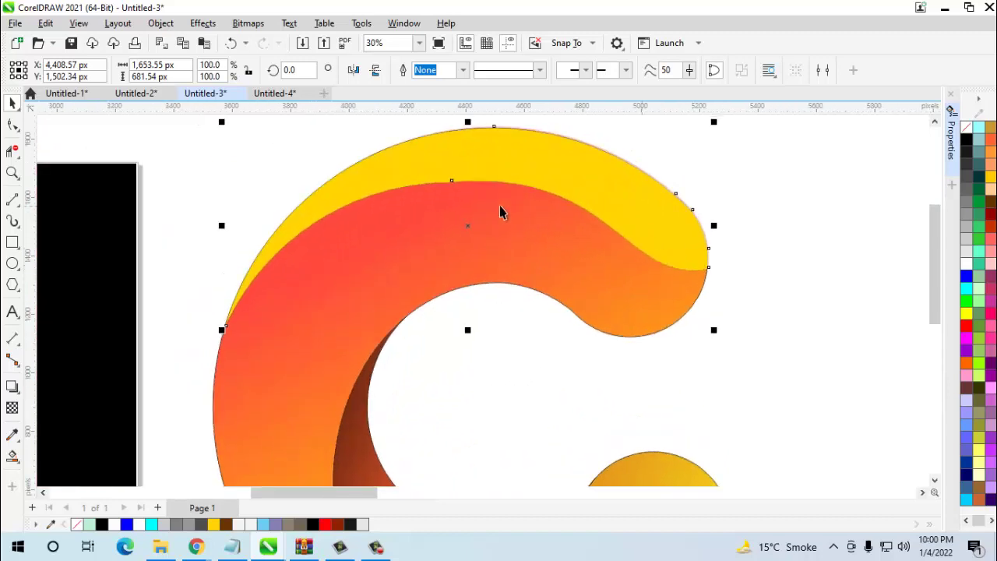
{"action": "right_click", "coordinate": [470, 225]}
{"action": "mouse_move", "coordinate": [553, 219]}
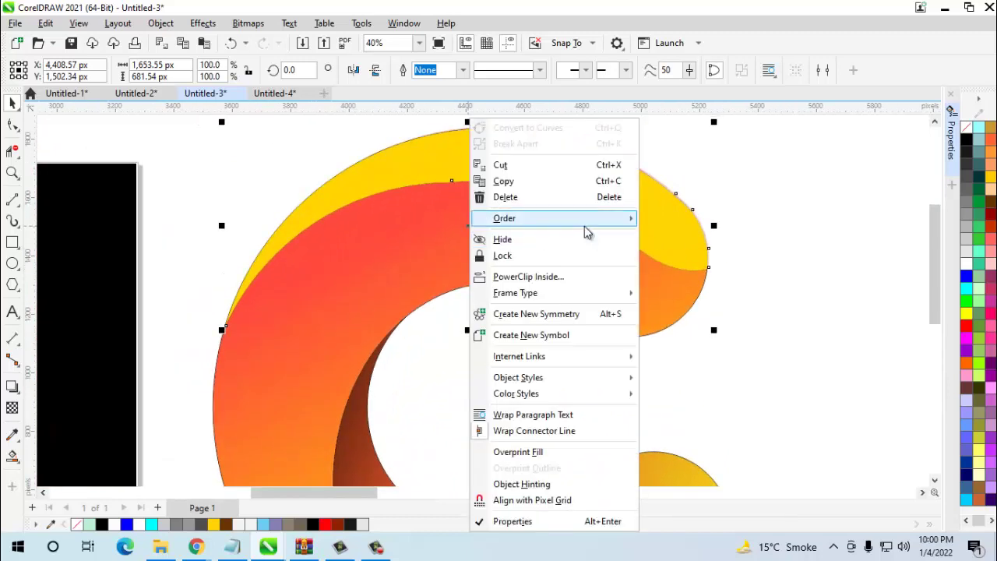
{"action": "left_click", "coordinate": [670, 221]}
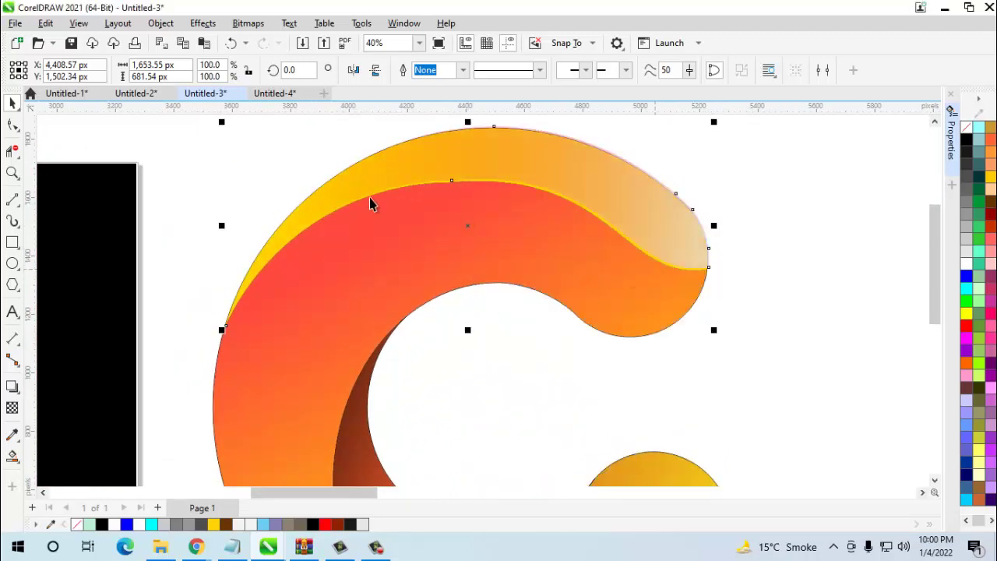
{"action": "scroll", "coordinate": [461, 191], "scroll_direction": "up", "scroll_amount": 2}
{"action": "scroll", "coordinate": [402, 192], "scroll_direction": "down", "scroll_amount": 1}
{"action": "scroll", "coordinate": [817, 292], "scroll_direction": "up", "scroll_amount": 2}
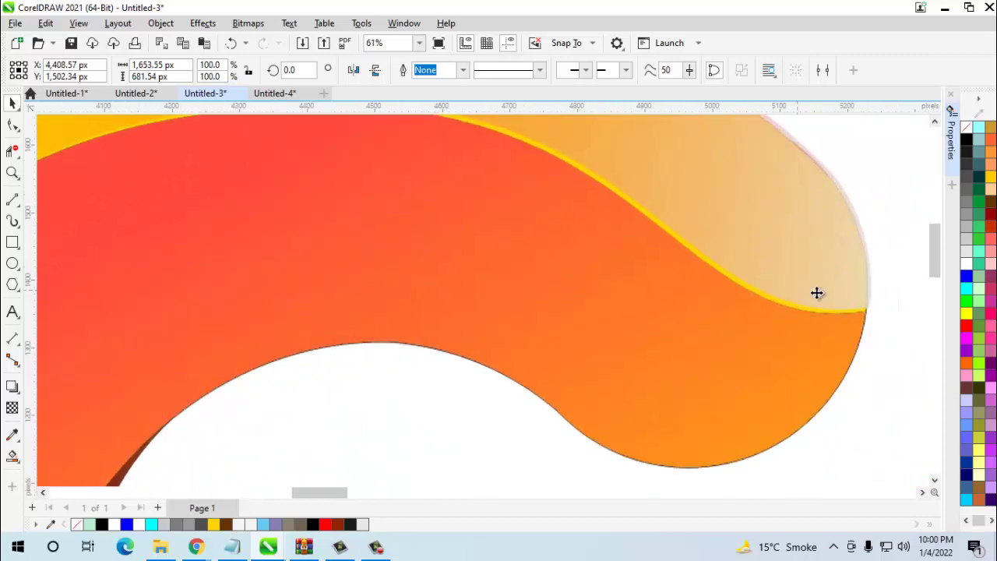
{"action": "scroll", "coordinate": [857, 293], "scroll_direction": "up", "scroll_amount": 2}
{"action": "scroll", "coordinate": [906, 307], "scroll_direction": "up", "scroll_amount": 1}
{"action": "scroll", "coordinate": [896, 296], "scroll_direction": "up", "scroll_amount": 3}
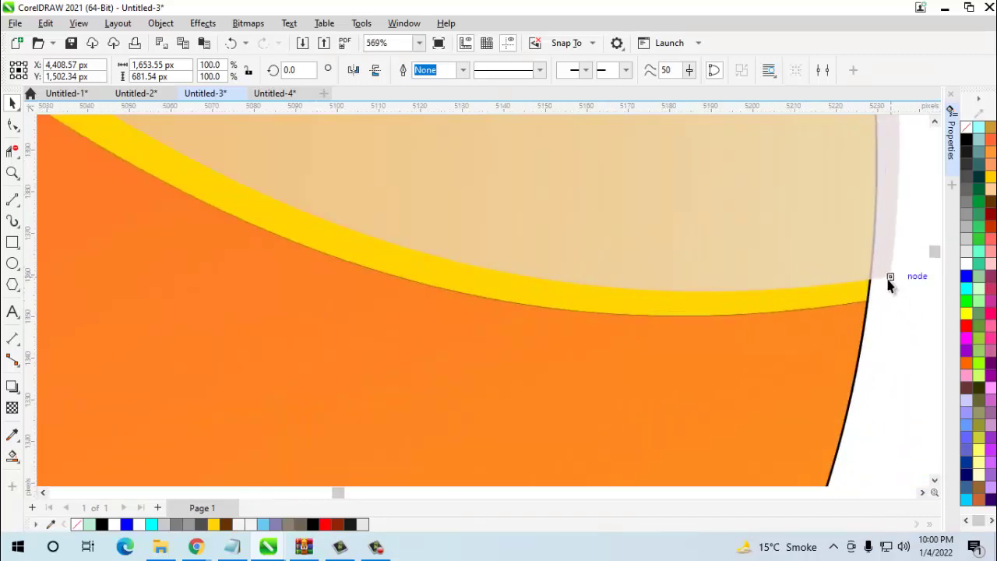
{"action": "scroll", "coordinate": [797, 229], "scroll_direction": "down", "scroll_amount": 4}
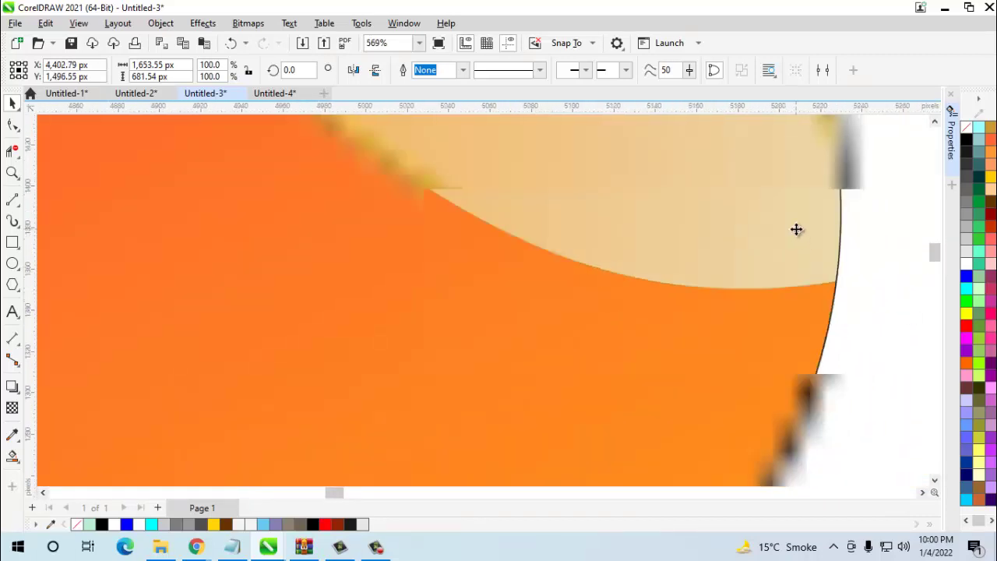
{"action": "scroll", "coordinate": [791, 232], "scroll_direction": "down", "scroll_amount": 4}
{"action": "scroll", "coordinate": [801, 267], "scroll_direction": "down", "scroll_amount": 2}
{"action": "left_click", "coordinate": [546, 165]}
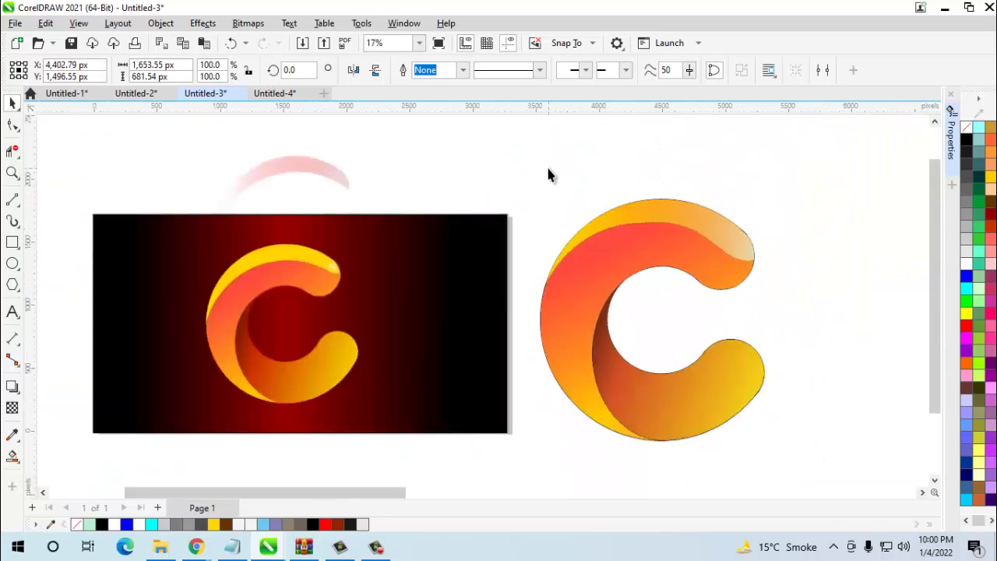
- Delete the C logo from the dark rectangle and move the rectangle to the upper right
{"action": "scroll", "coordinate": [136, 226], "scroll_direction": "down", "scroll_amount": 2}
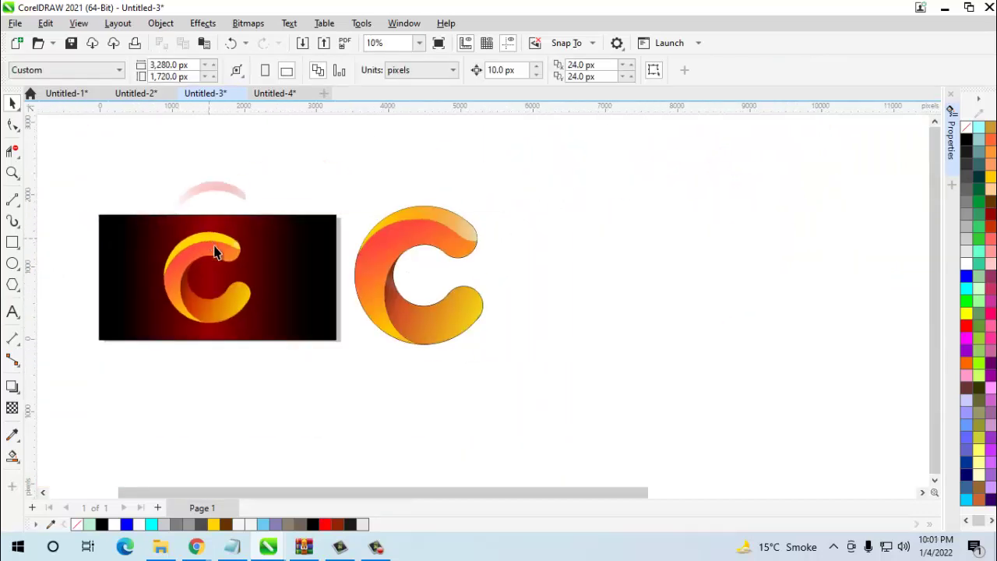
{"action": "left_click_drag", "start_coordinate": [154, 159], "coordinate": [275, 350]}
{"action": "key", "text": "Delete"}
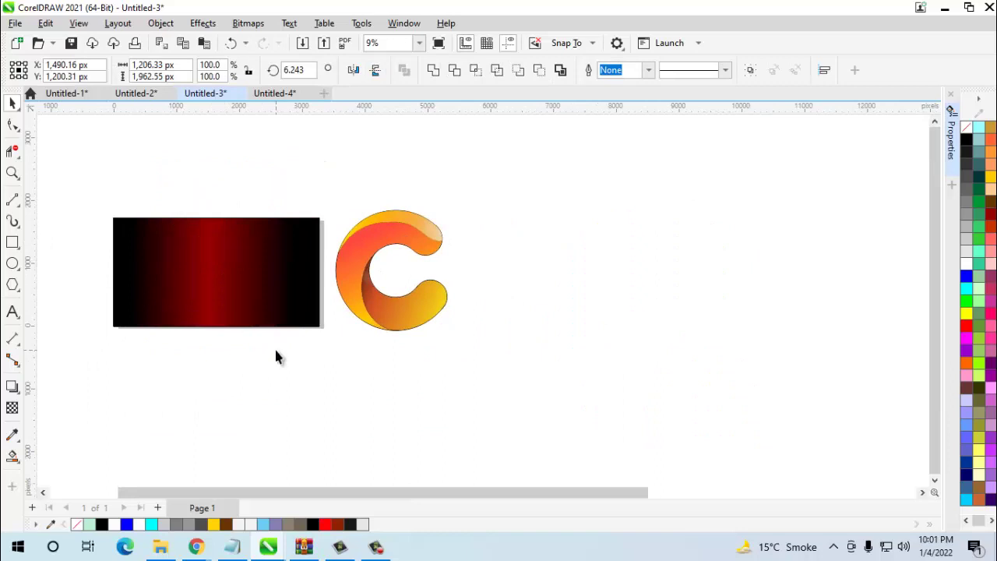
{"action": "left_click", "coordinate": [211, 278]}
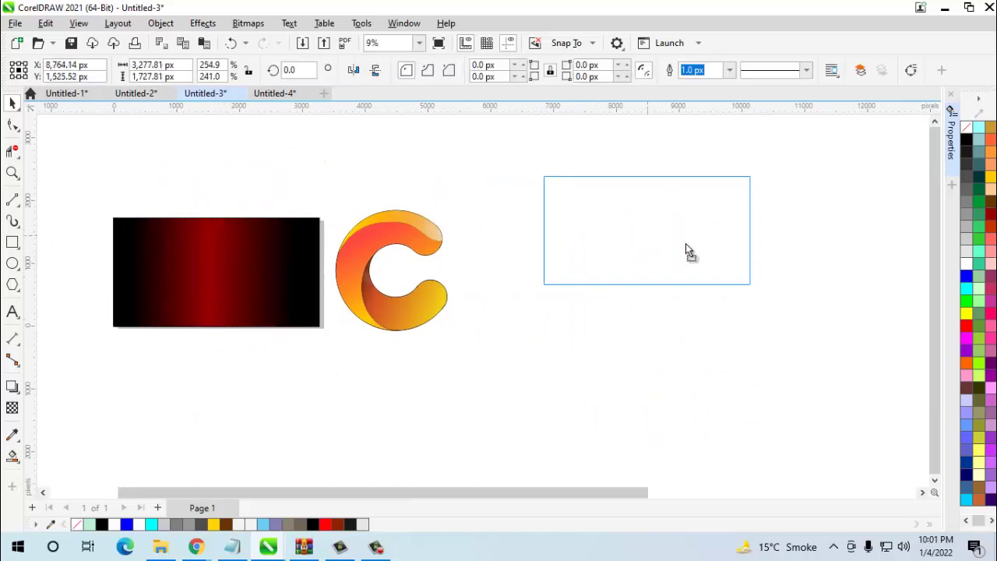
{"action": "left_click_drag", "start_coordinate": [211, 278], "coordinate": [666, 222]}
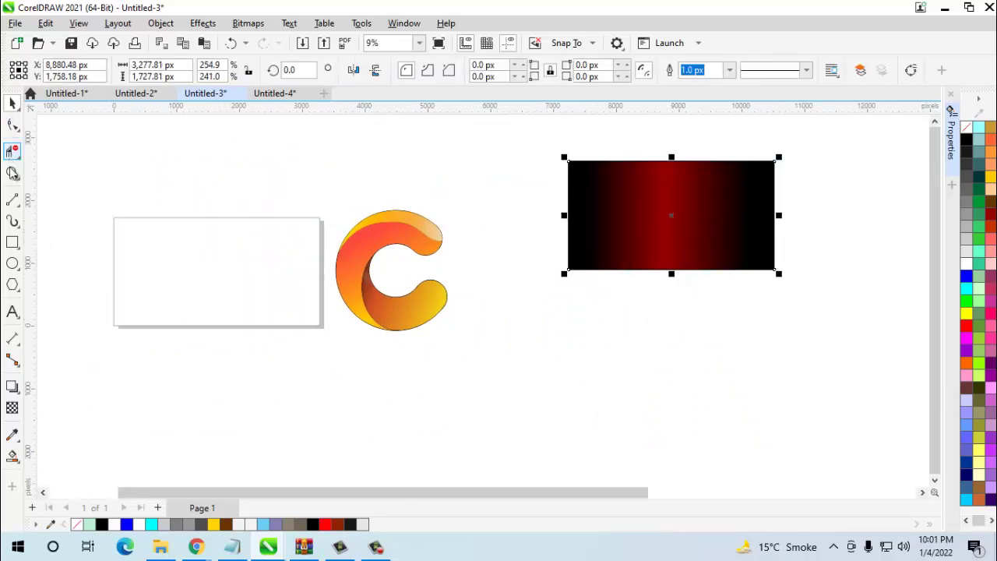
- Draw a new rectangle below the dark one and remove its fill
{"action": "left_click", "coordinate": [13, 242]}
{"action": "left_click_drag", "start_coordinate": [559, 346], "coordinate": [816, 472]}
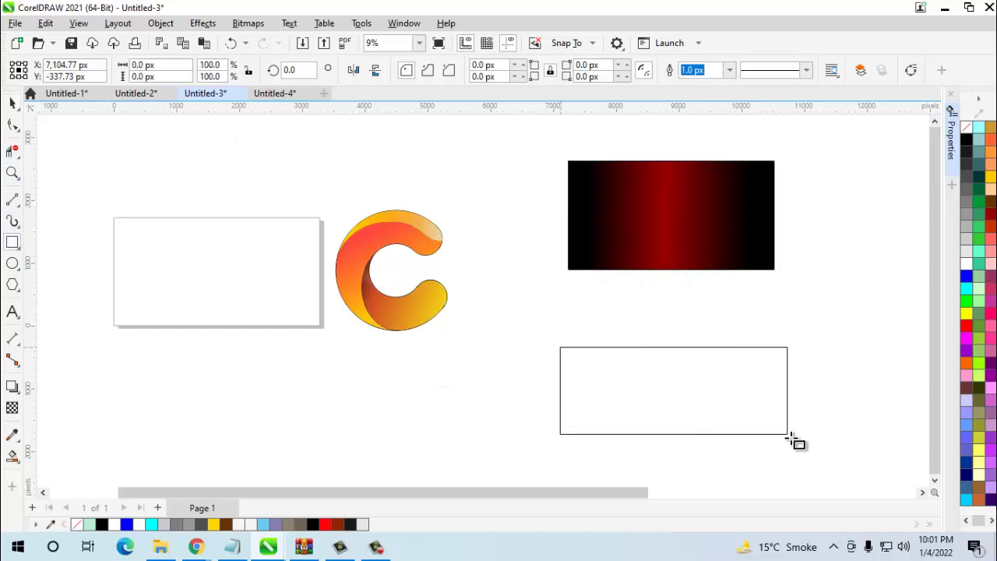
{"action": "scroll", "coordinate": [717, 235], "scroll_direction": "down", "scroll_amount": 1}
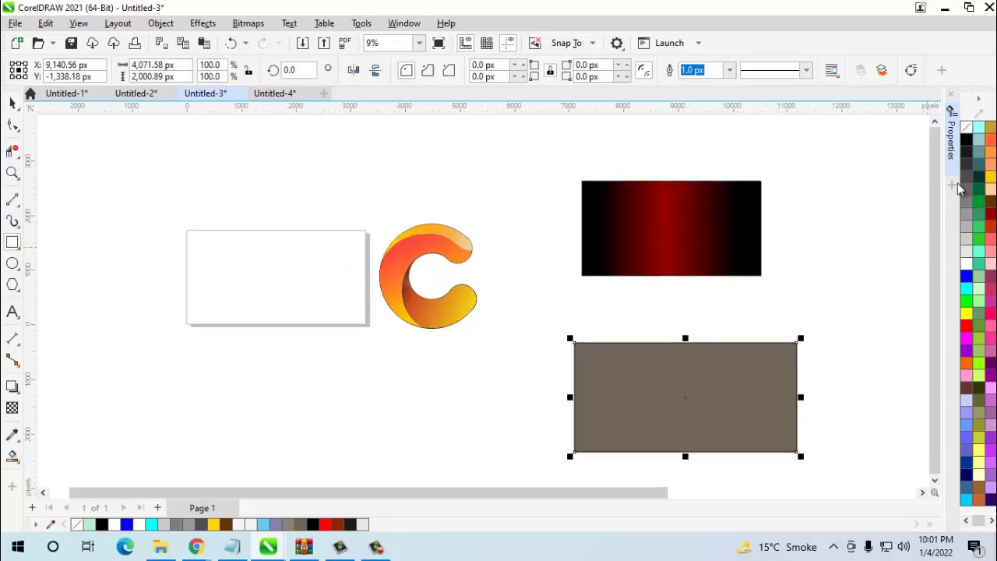
{"action": "left_click", "coordinate": [968, 129]}
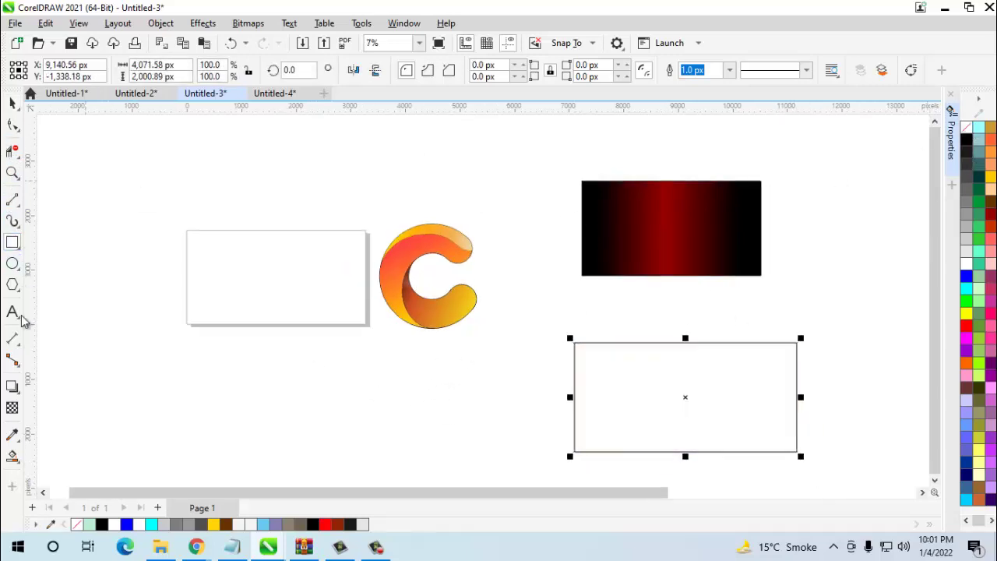
- Fill the new rectangle with a black-red-black linear gradient, then reposition the upper gradient rectangle
{"action": "left_click", "coordinate": [16, 458]}
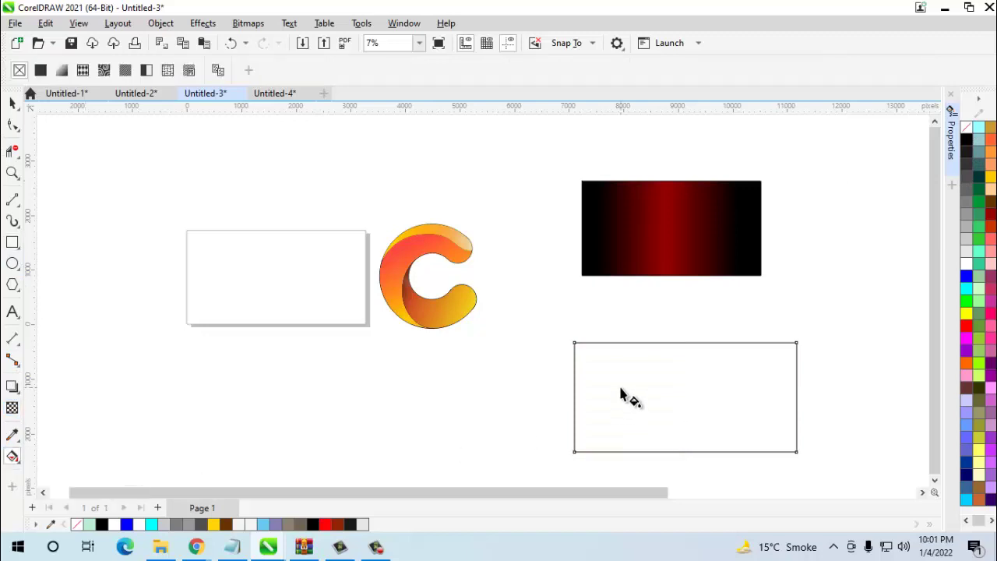
{"action": "mouse_move", "coordinate": [610, 388]}
{"action": "left_mouse_down"}
{"action": "mouse_move", "coordinate": [779, 409]}
{"action": "mouse_move", "coordinate": [850, 373]}
{"action": "left_mouse_up"}
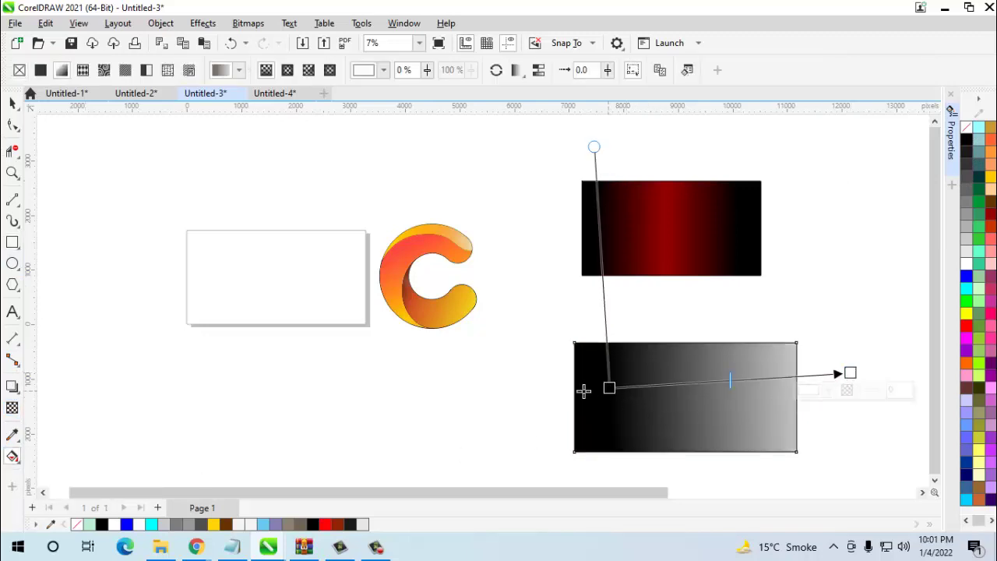
{"action": "left_click_drag", "start_coordinate": [583, 391], "coordinate": [574, 391]}
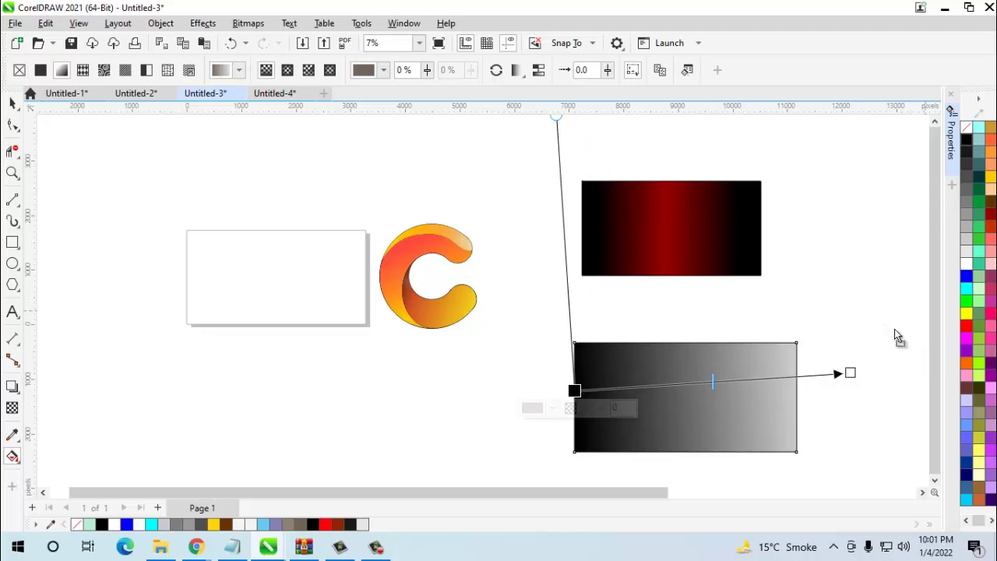
{"action": "left_click_drag", "start_coordinate": [850, 373], "coordinate": [796, 397]}
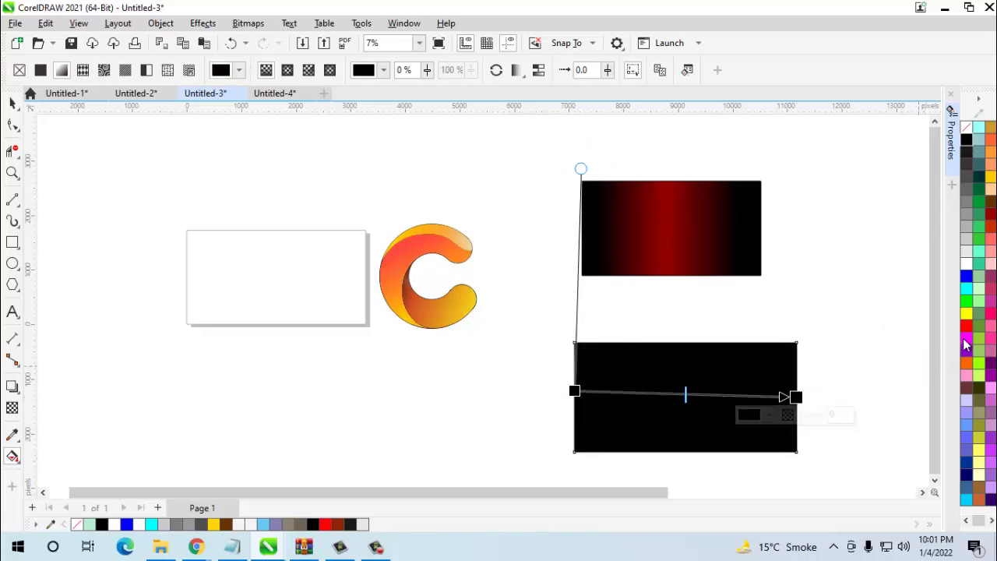
{"action": "left_click_drag", "start_coordinate": [972, 327], "coordinate": [682, 394]}
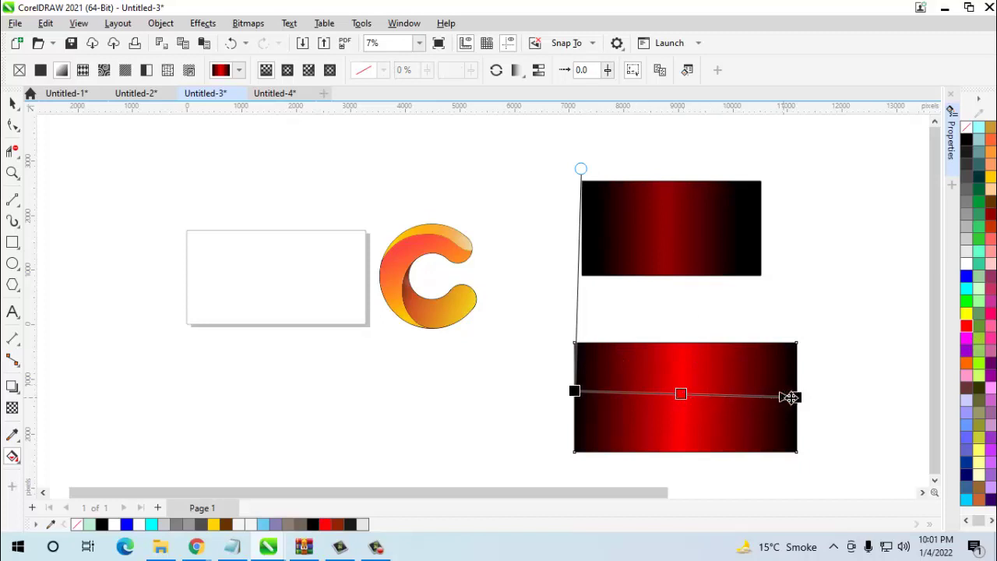
{"action": "left_click_drag", "start_coordinate": [797, 397], "coordinate": [749, 398]}
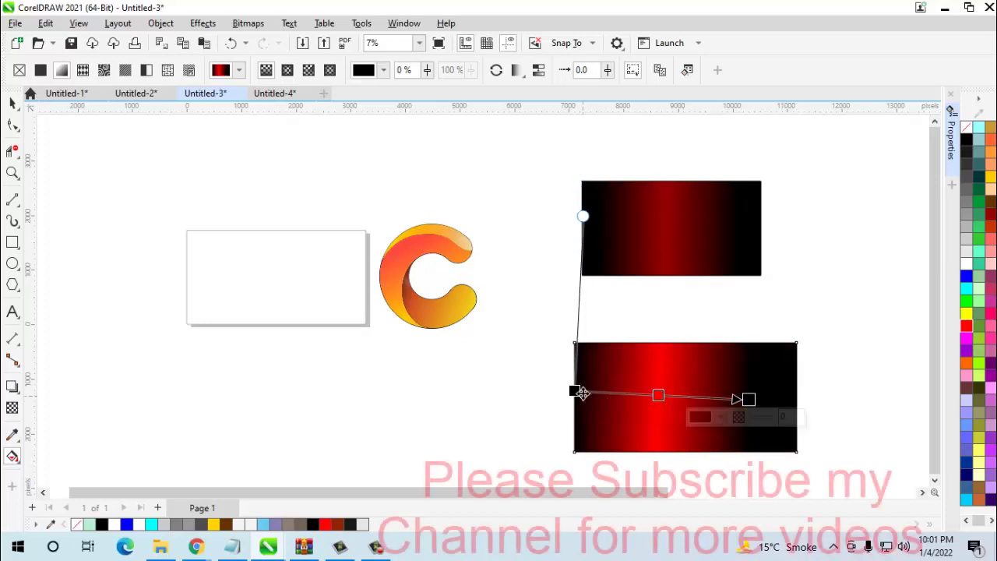
{"action": "left_click_drag", "start_coordinate": [580, 392], "coordinate": [623, 398]}
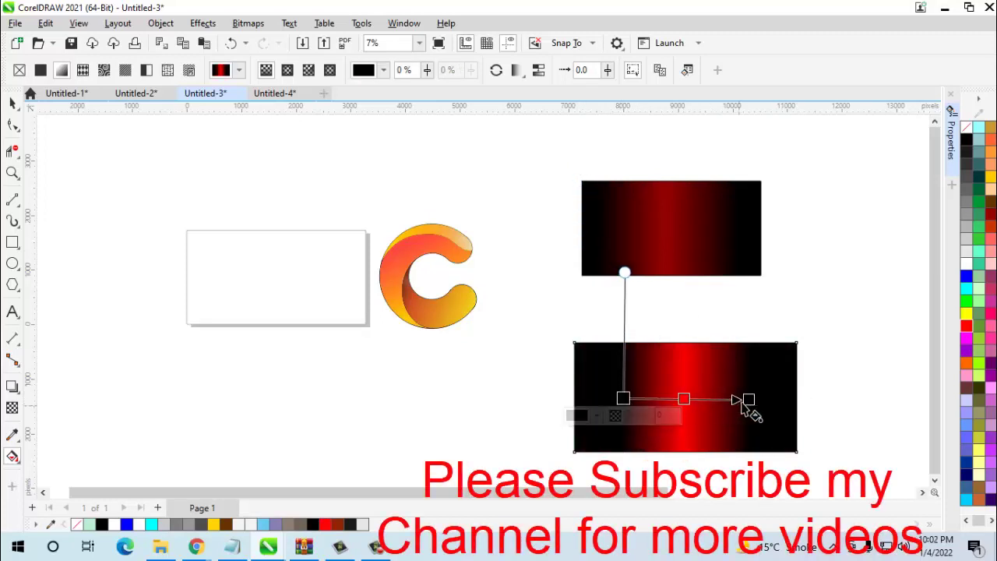
{"action": "left_click_drag", "start_coordinate": [748, 399], "coordinate": [738, 397]}
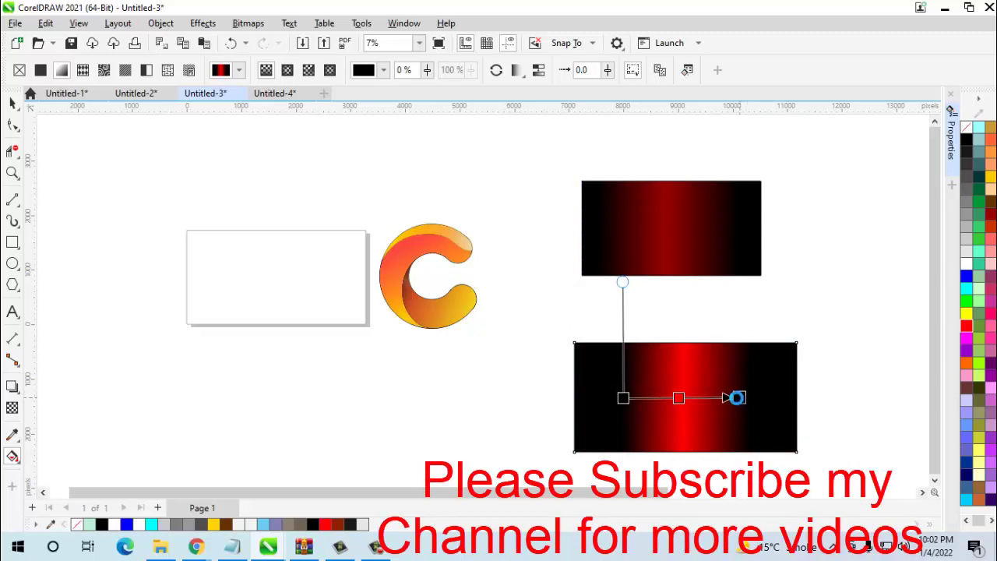
{"action": "left_click", "coordinate": [678, 398]}
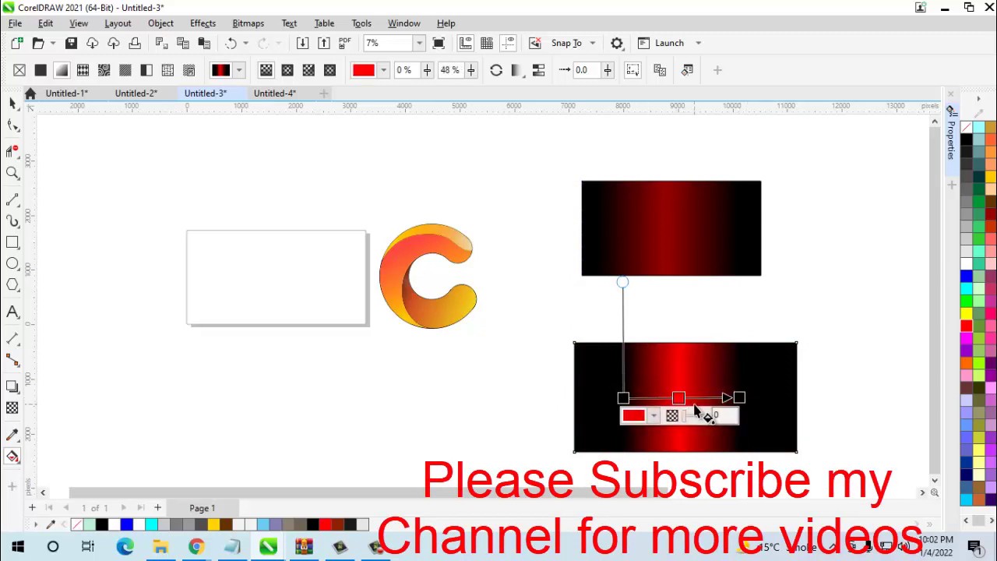
{"action": "mouse_move", "coordinate": [689, 416]}
{"action": "left_mouse_down"}
{"action": "mouse_move", "coordinate": [697, 419]}
{"action": "mouse_move", "coordinate": [685, 418]}
{"action": "left_mouse_up"}
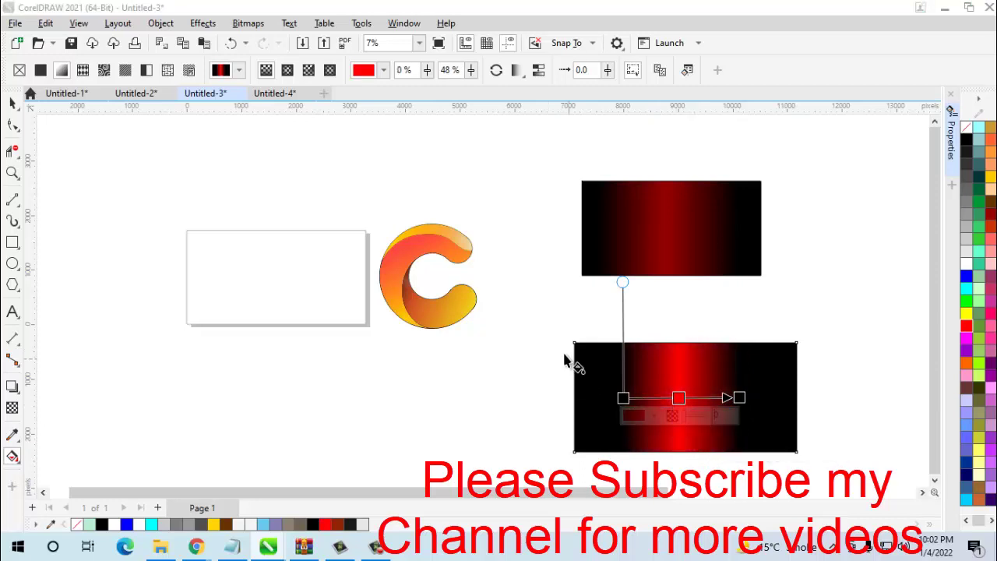
{"action": "left_click", "coordinate": [510, 370]}
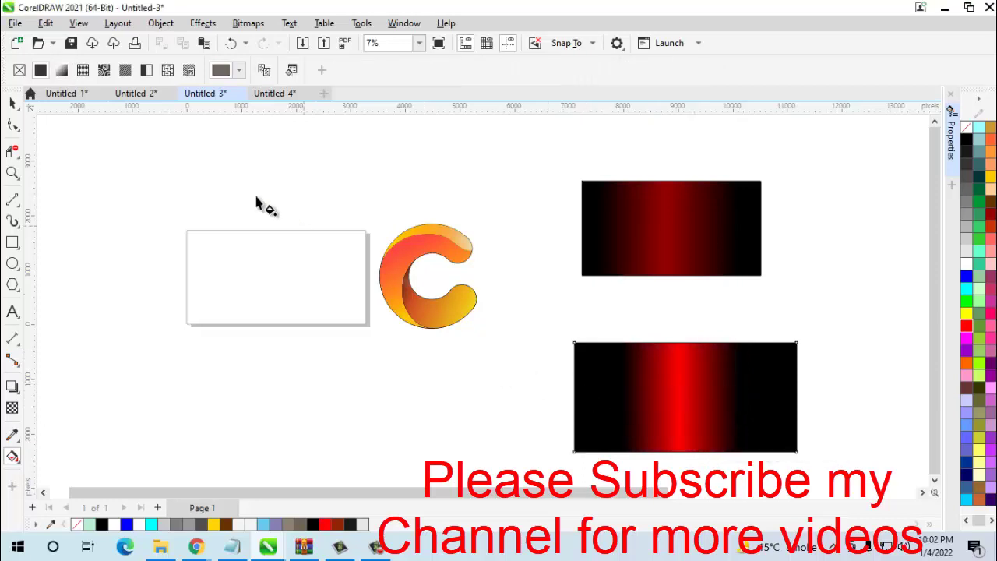
{"action": "left_click", "coordinate": [12, 105]}
{"action": "left_click_drag", "start_coordinate": [677, 245], "coordinate": [297, 293]}
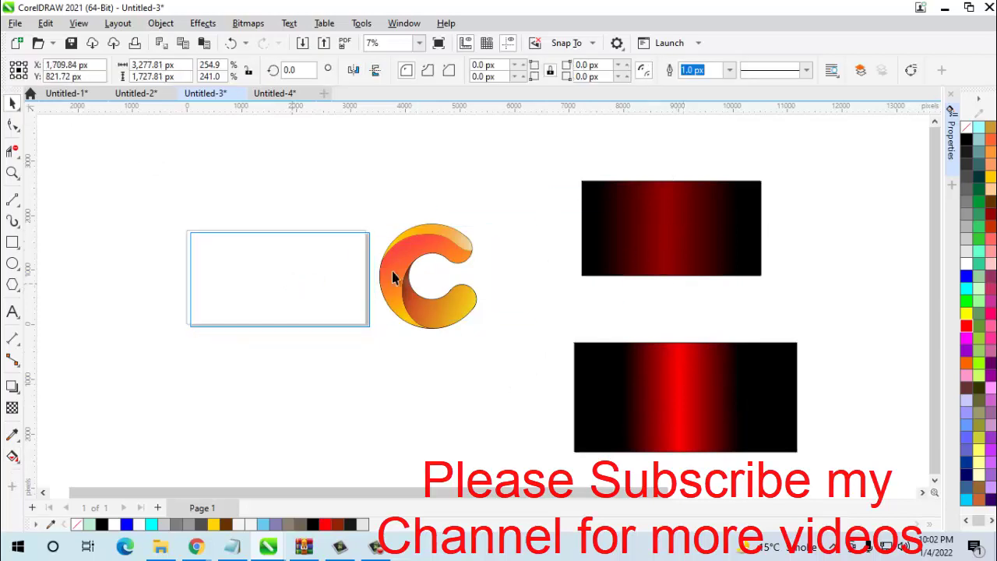